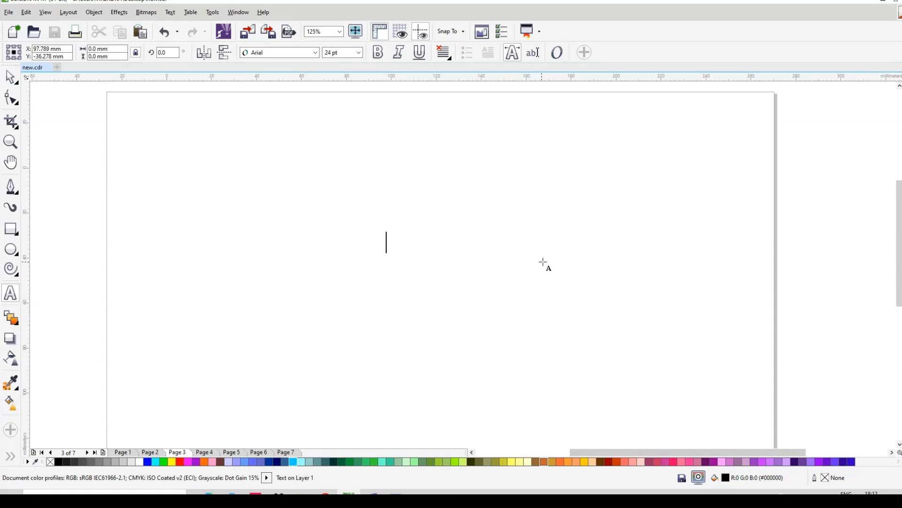
# Step: Enter the letter A as bold Arial text, enlarged to about 116 mm high and shifted slightly down the page
pyautogui.click(10, 76)
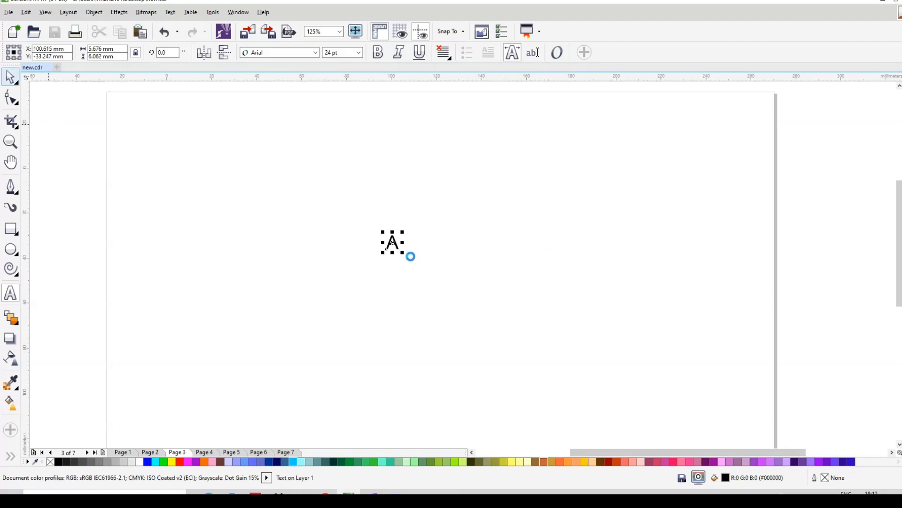
pyautogui.moveTo(402, 253); pyautogui.dragTo(508, 360)
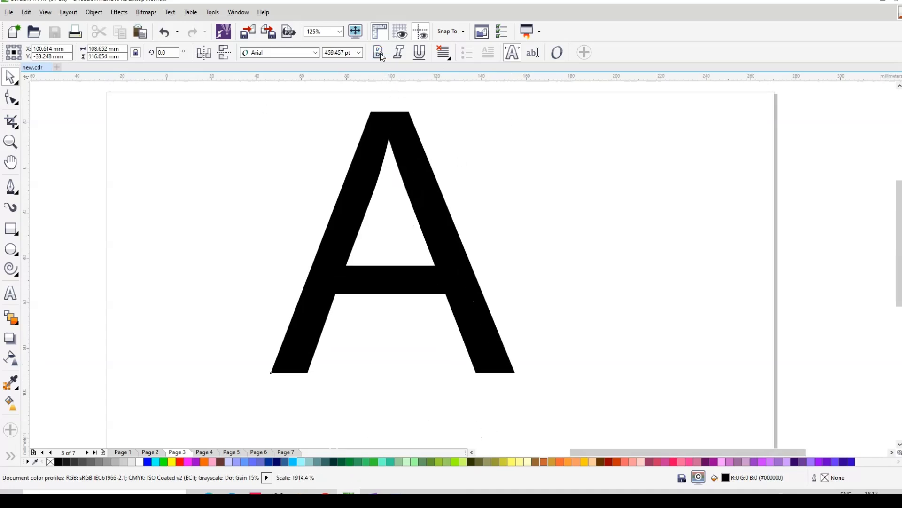
pyautogui.click(378, 53)
pyautogui.moveTo(444, 191); pyautogui.dragTo(429, 233)
pyautogui.click(608, 199)
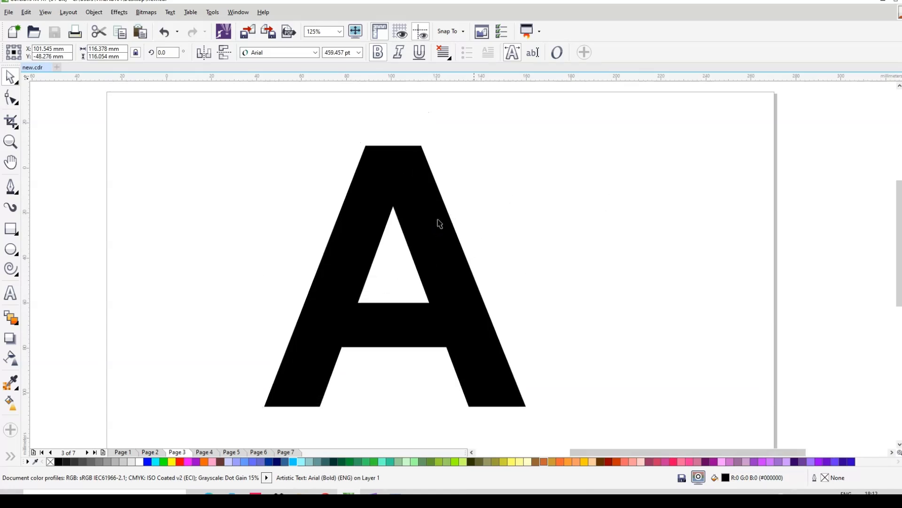
# Step: Place a duplicate of the bold letter A to the right of the original, level with it
pyautogui.click(354, 320)
pyautogui.moveTo(352, 316); pyautogui.dragTo(637, 314)
pyautogui.rightClick(637, 314)
pyautogui.click(451, 303)
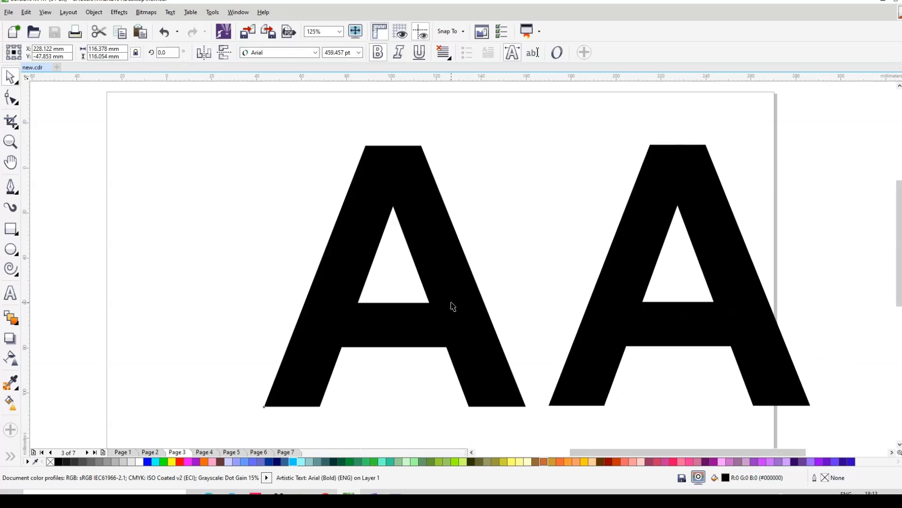
pyautogui.click(85, 137)
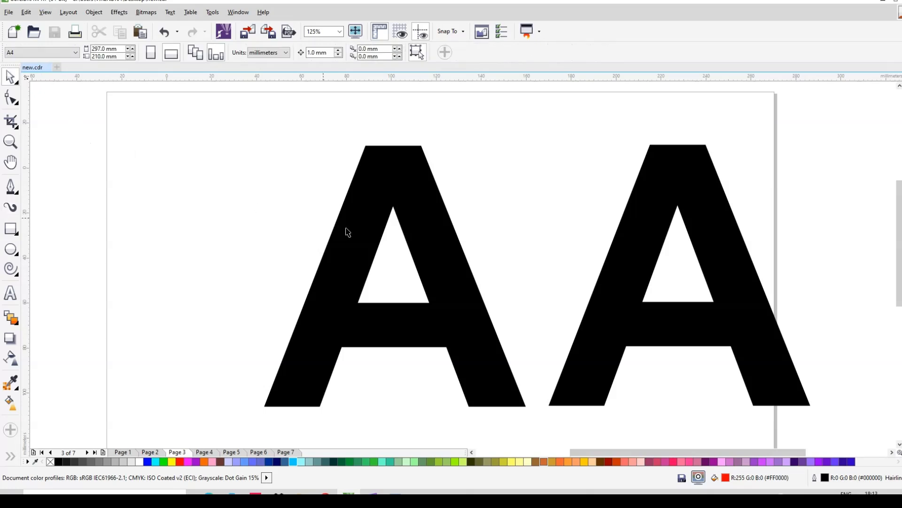
# Step: Draw a red circle beside the first letter A and shrink it to about 6.4 mm in diameter
pyautogui.click(11, 249)
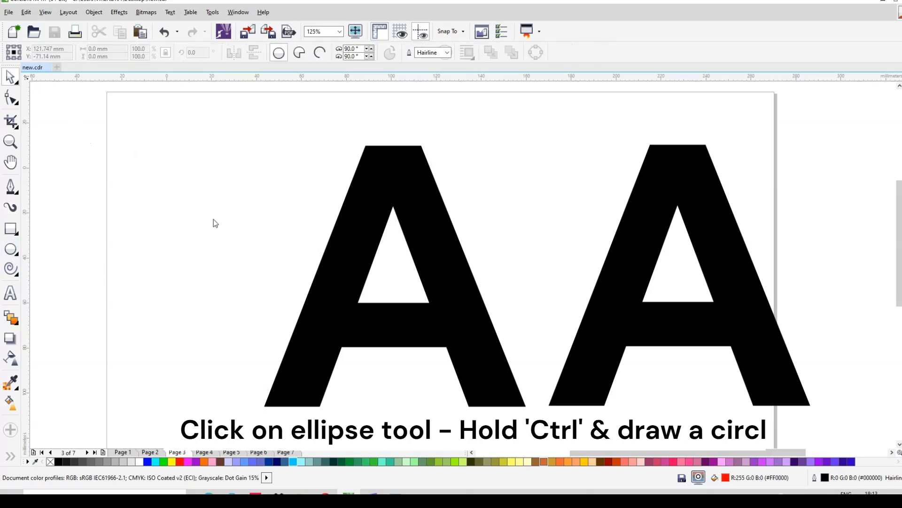
pyautogui.moveTo(211, 215); pyautogui.dragTo(242, 246)
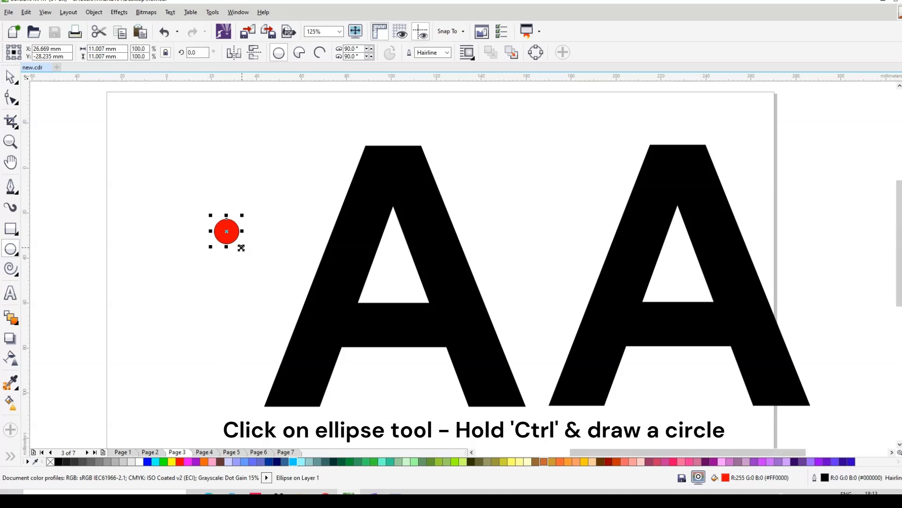
pyautogui.moveTo(241, 248); pyautogui.dragTo(236, 238)
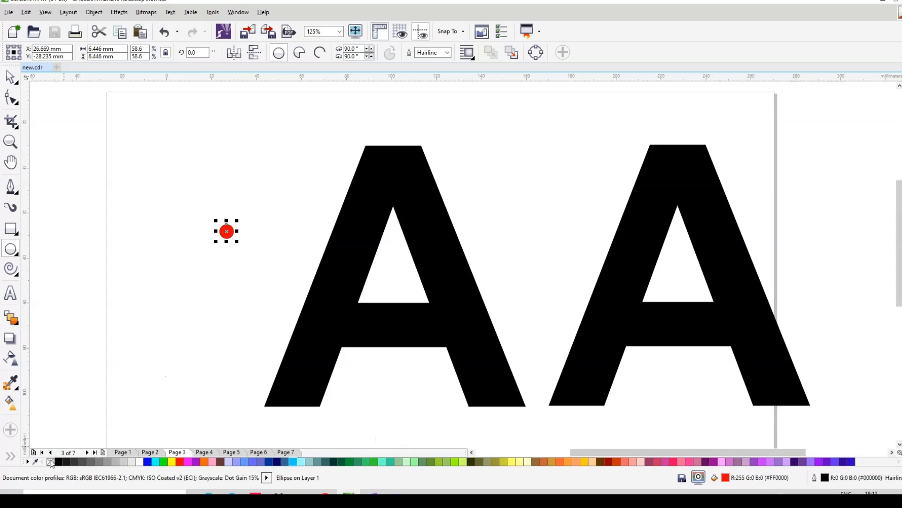
# Step: Remove the red circle's outline and convert the circle to a bitmap
pyautogui.click(144, 12)
pyautogui.click(197, 5)
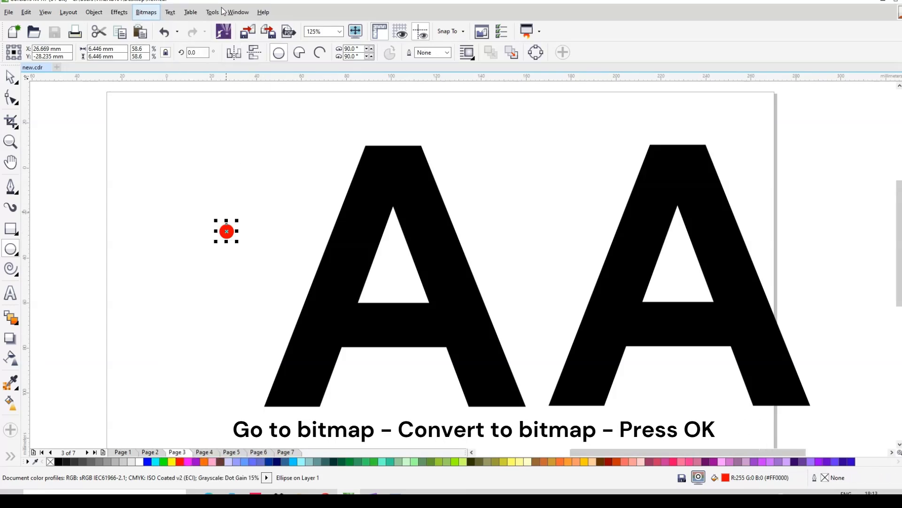
pyautogui.click(637, 333)
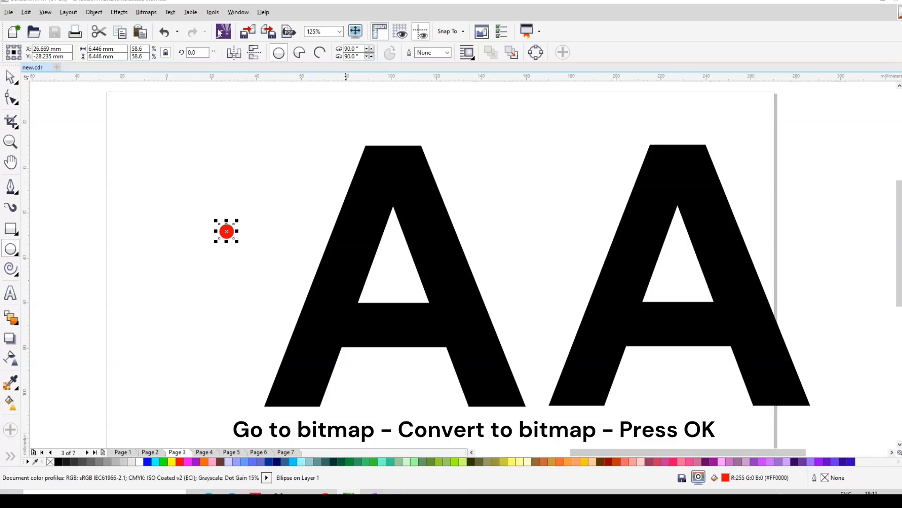
# Step: Apply the creative Scatter effect to the red circle bitmap with horizontal 100 and vertical 100
pyautogui.click(146, 13)
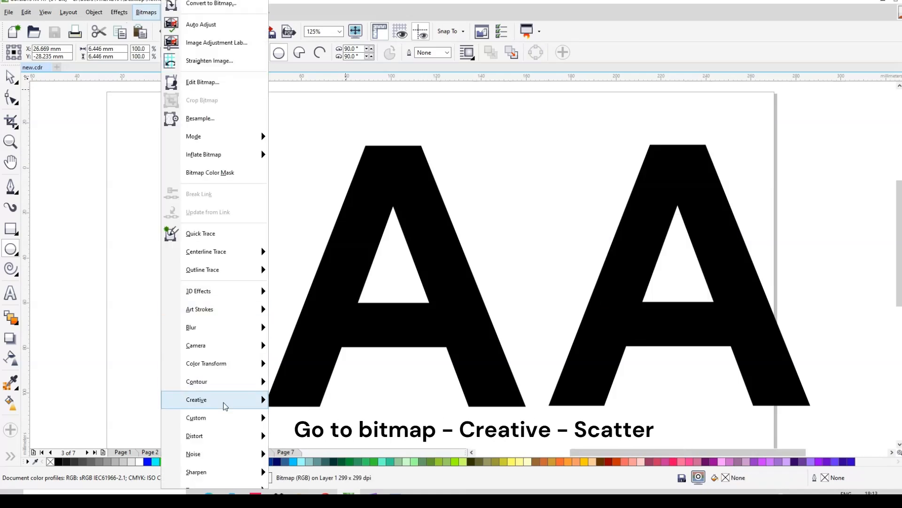
pyautogui.moveTo(226, 404)
pyautogui.click(304, 389)
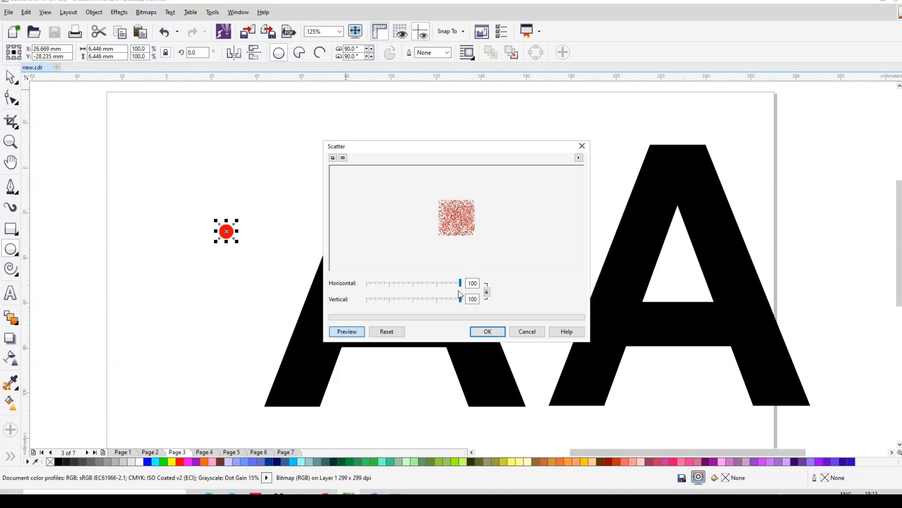
pyautogui.moveTo(460, 283); pyautogui.dragTo(397, 290)
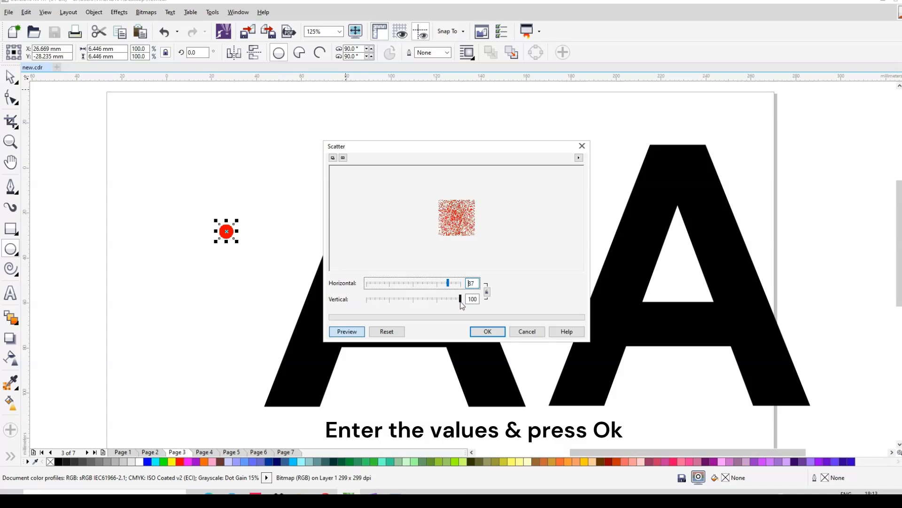
pyautogui.moveTo(460, 299); pyautogui.dragTo(386, 301)
pyautogui.moveTo(450, 284); pyautogui.dragTo(386, 284)
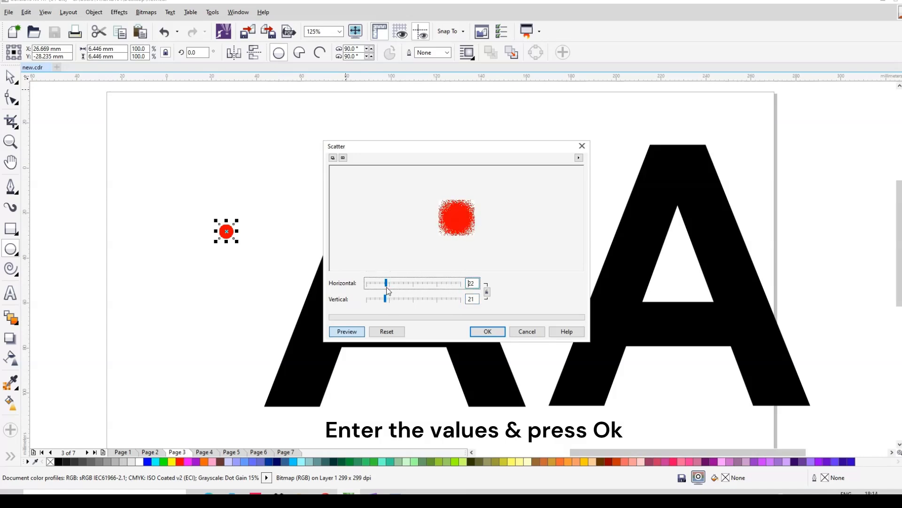
pyautogui.moveTo(385, 283); pyautogui.dragTo(483, 289)
pyautogui.moveTo(386, 301); pyautogui.dragTo(462, 301)
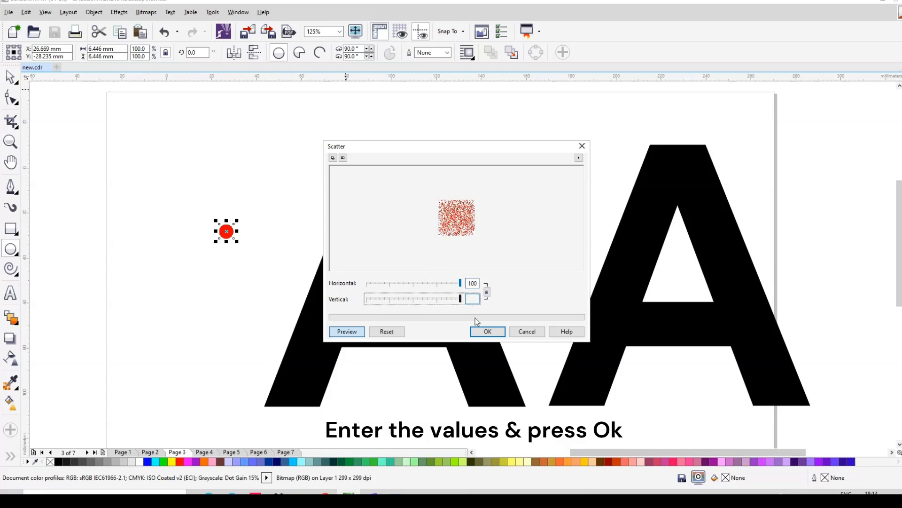
pyautogui.click(487, 331)
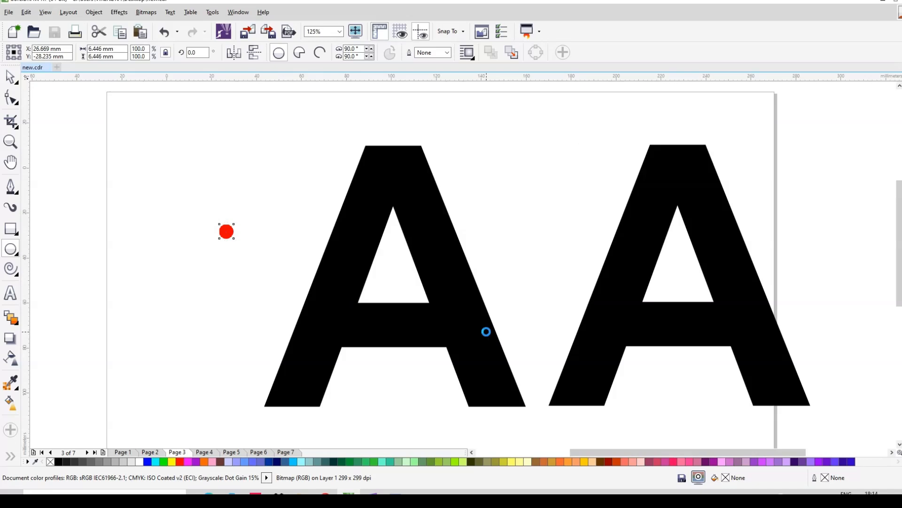
# Step: Add the scattered red dot to a new custom spraylist with the Artistic Media sprayer
pyautogui.click(11, 78)
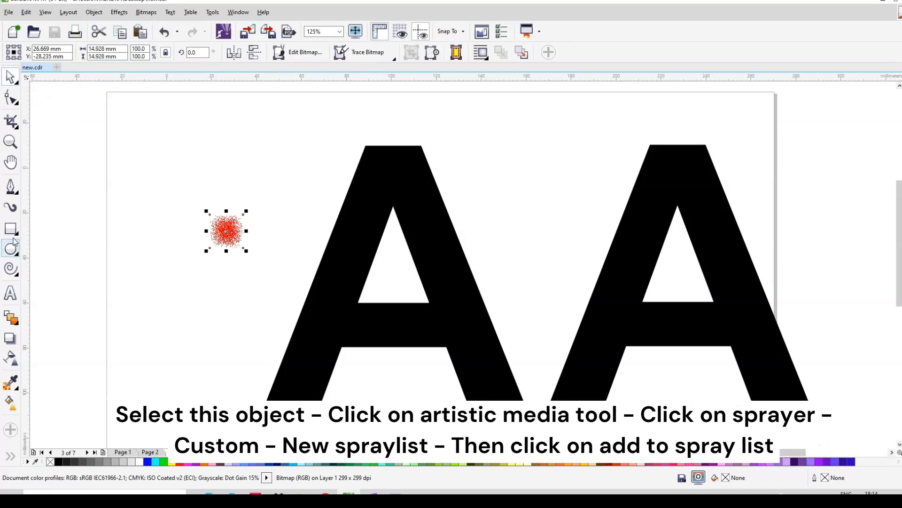
pyautogui.click(10, 207)
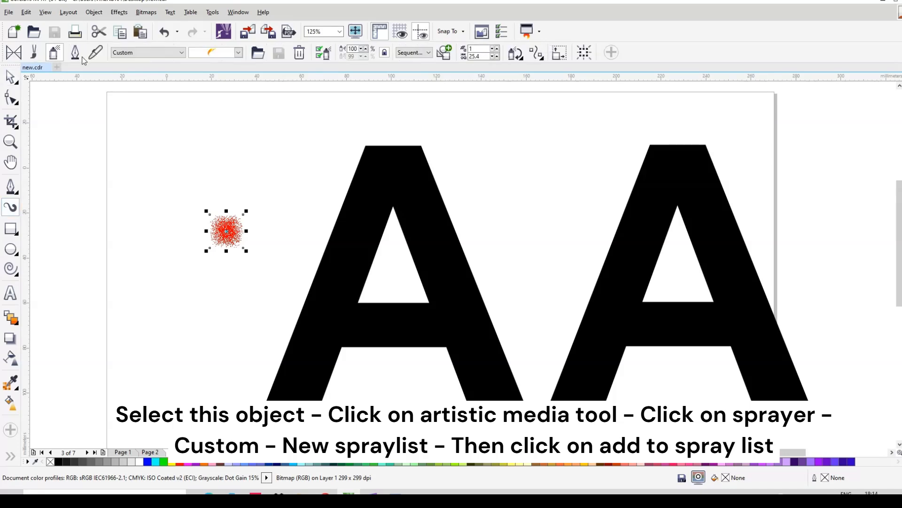
pyautogui.click(182, 55)
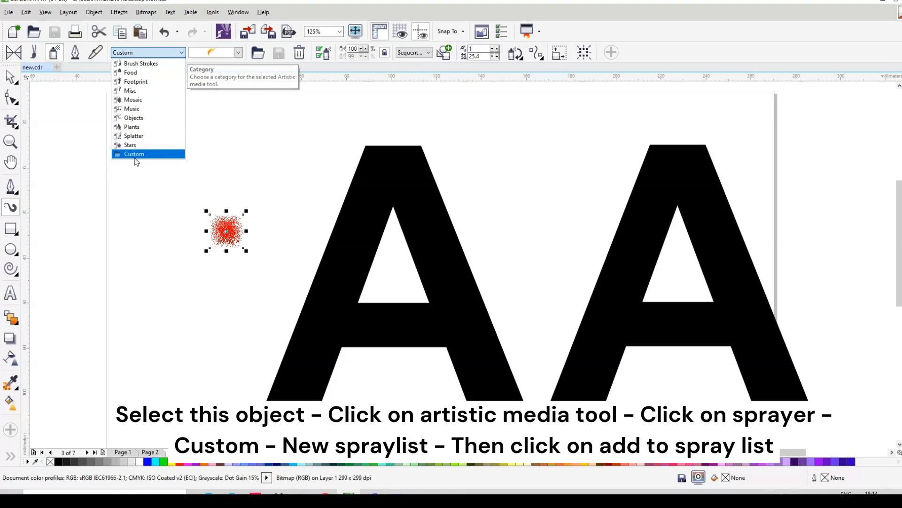
pyautogui.click(164, 156)
pyautogui.click(237, 52)
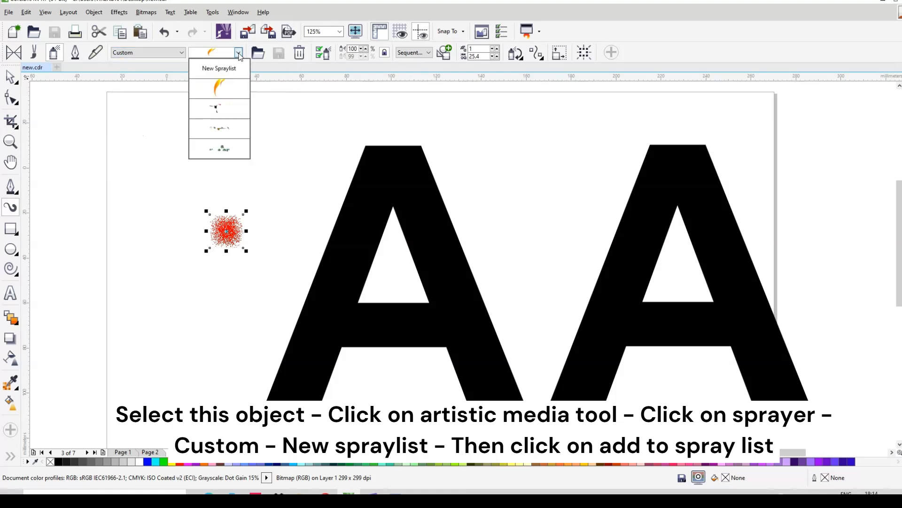
pyautogui.click(224, 73)
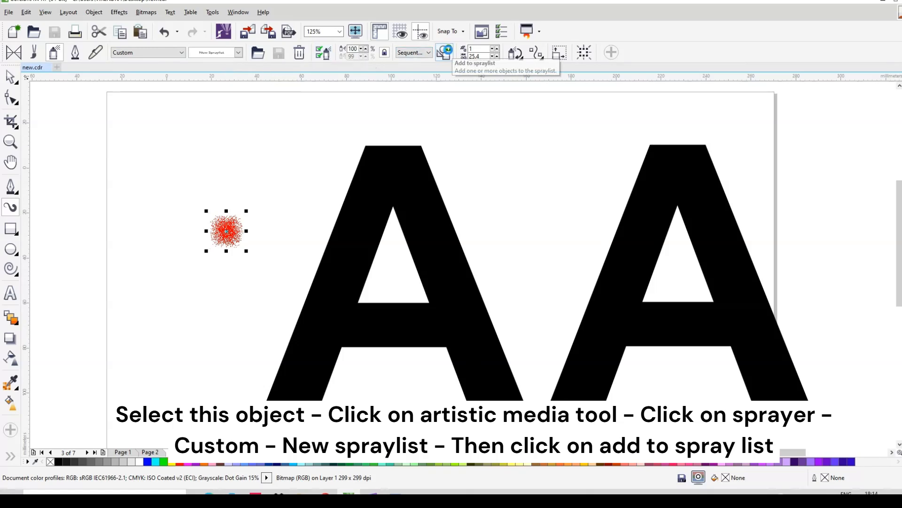
pyautogui.click(446, 53)
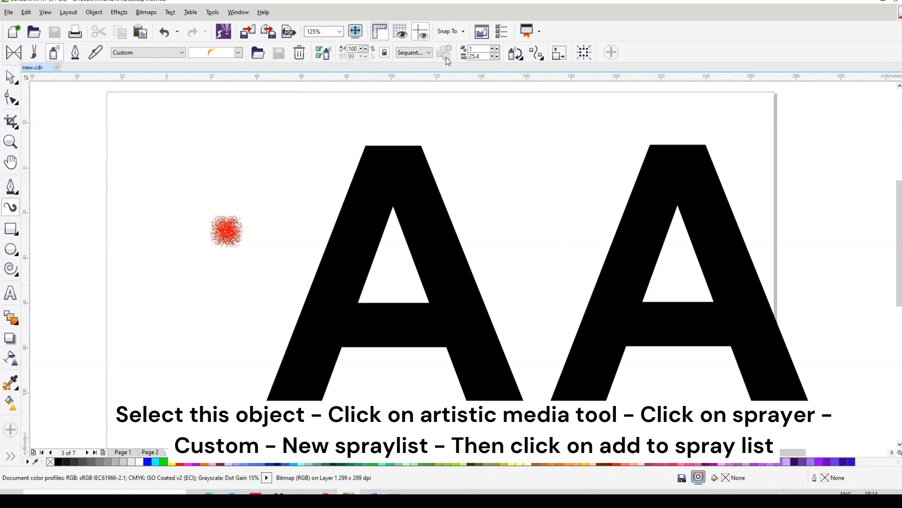
# Step: Move the scattered red dot off the page, beyond its upper-left corner
pyautogui.click(11, 77)
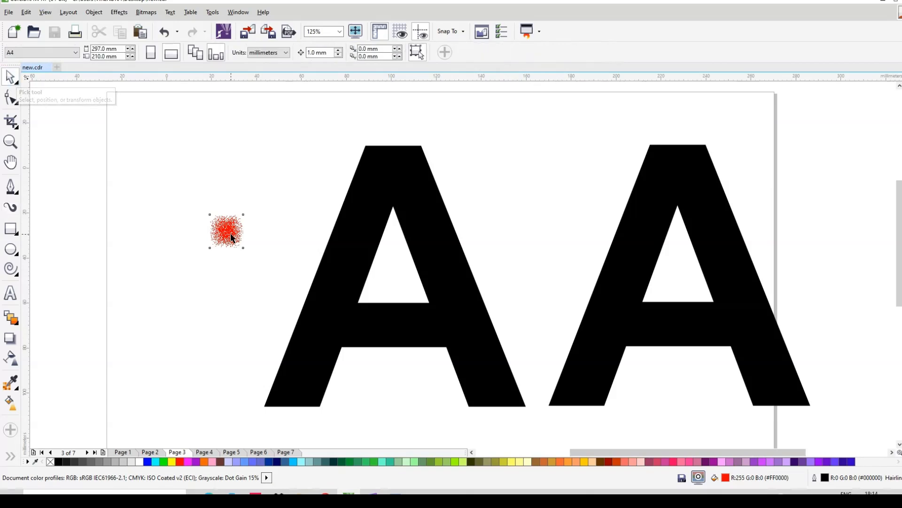
pyautogui.click(228, 233)
pyautogui.moveTo(227, 232); pyautogui.dragTo(84, 138)
# Step: Convert the left letter A to curves and apply the saved custom red-dot spraylist along its outline
pyautogui.click(370, 243)
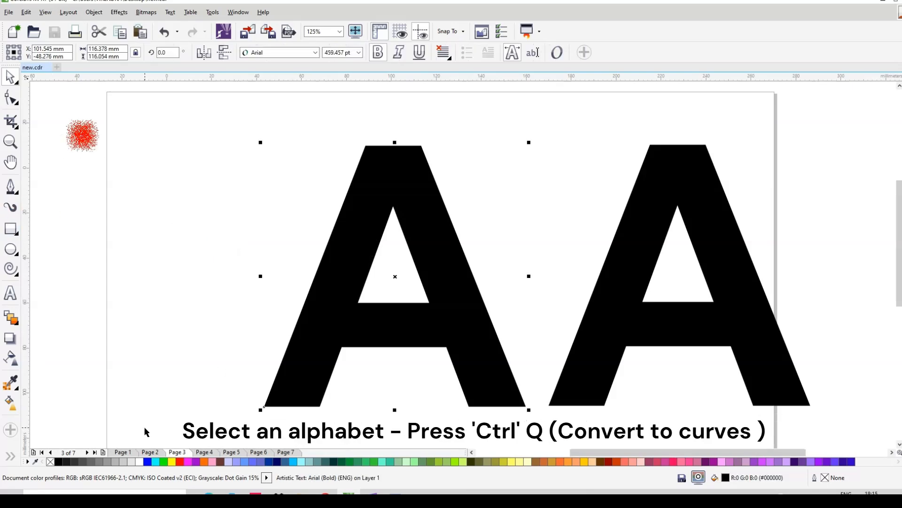
pyautogui.hotkey('ctrl', 'q')
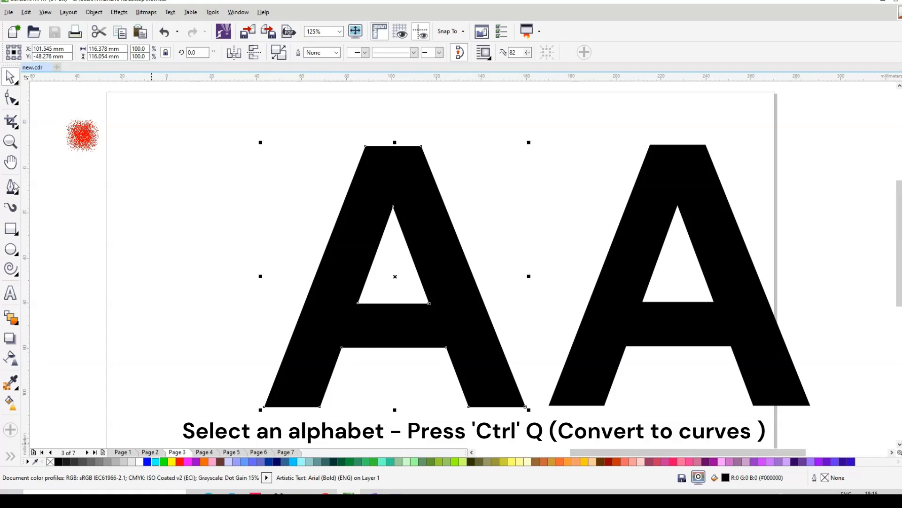
pyautogui.click(16, 210)
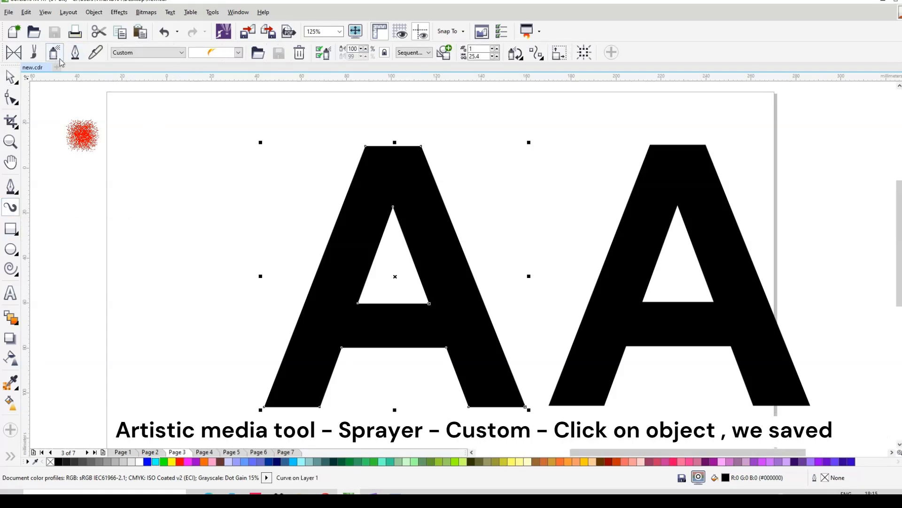
pyautogui.click(181, 53)
pyautogui.click(137, 153)
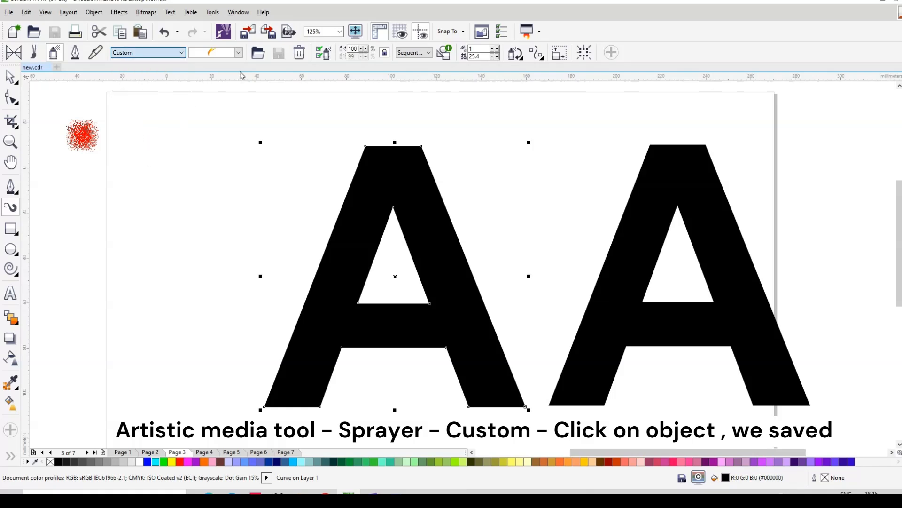
pyautogui.click(238, 53)
pyautogui.click(223, 169)
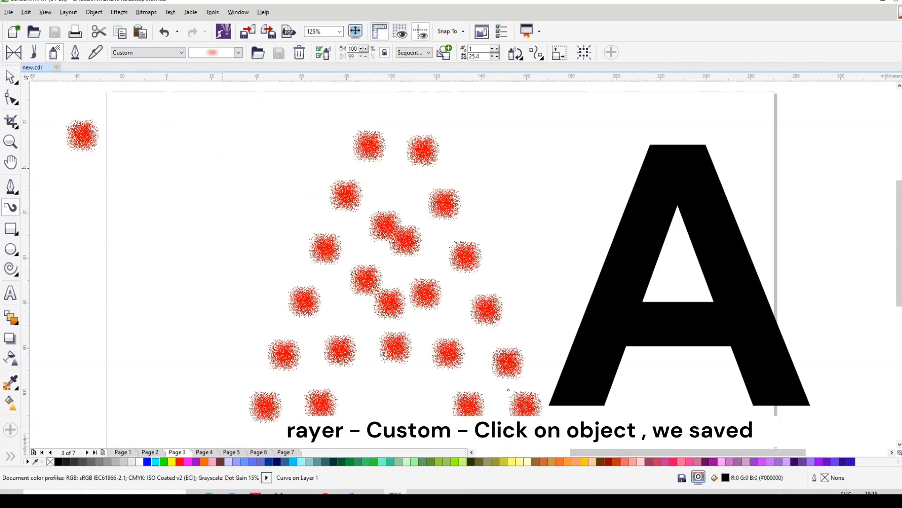
# Step: Set the size of the sprayed objects along the letter to 60%
pyautogui.doubleClick(360, 49)
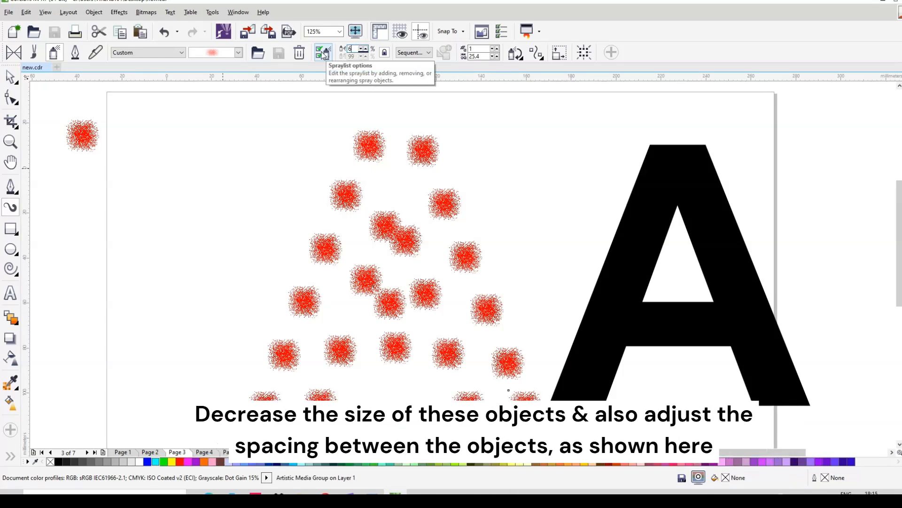
pyautogui.write('60')
pyautogui.press('Return')
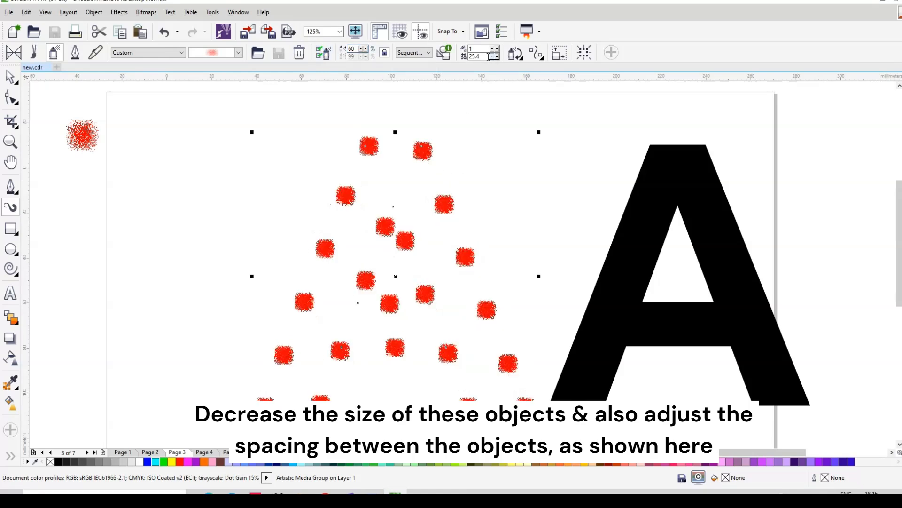
# Step: Tighten the image spacing of the spray along the letter to 9.5, trying 10.0 and 9.0 as well
pyautogui.write('10.0')
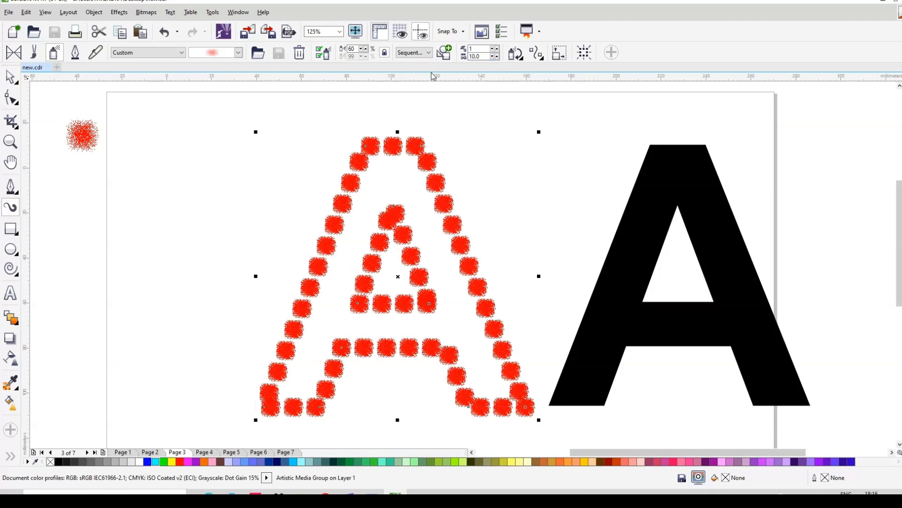
pyautogui.click(492, 56)
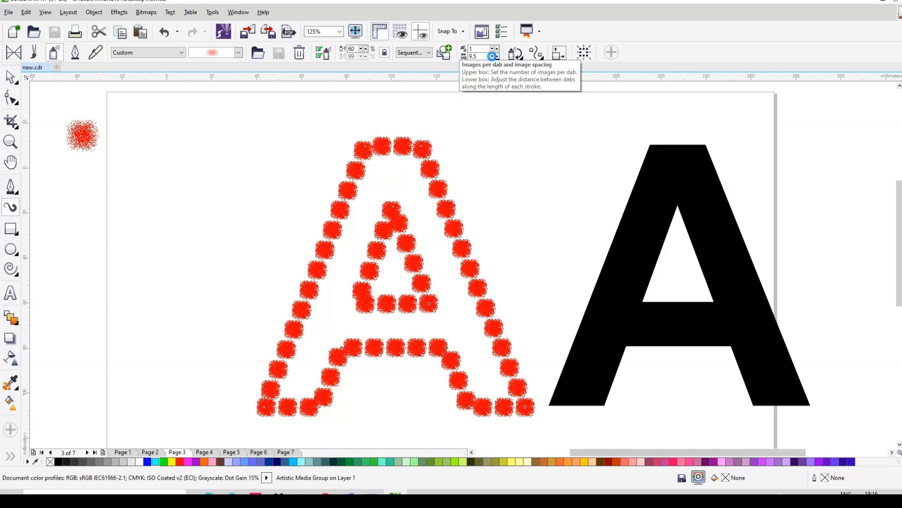
pyautogui.click(492, 56)
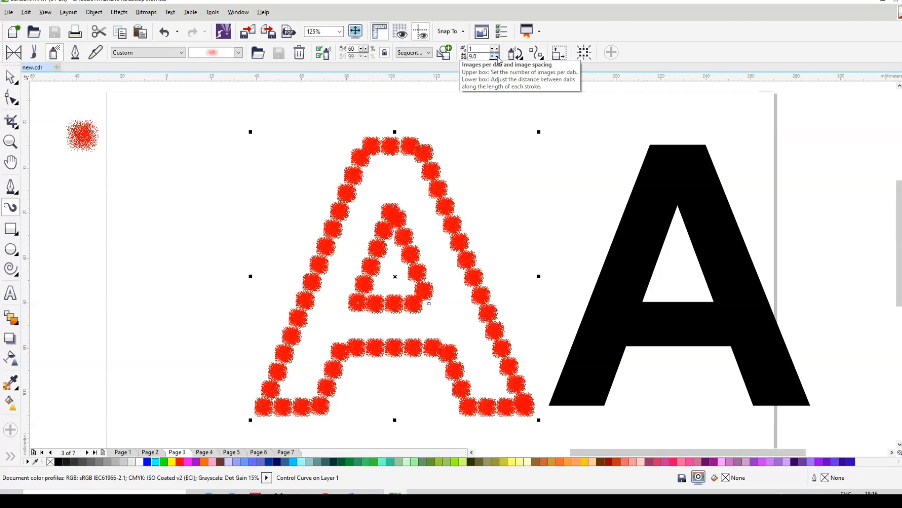
pyautogui.click(497, 55)
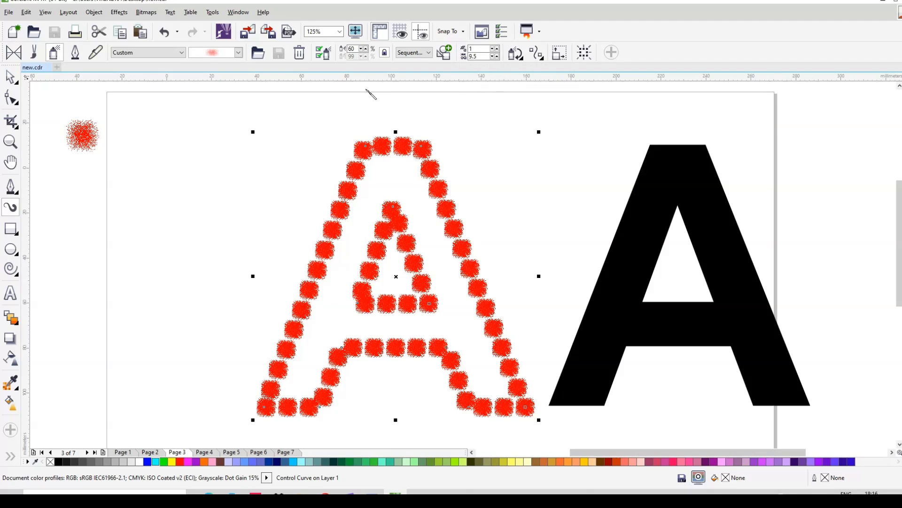
# Step: Set the size of the sprayed objects along the letter to 50%
pyautogui.moveTo(354, 51); pyautogui.dragTo(323, 54)
pyautogui.write('50')
pyautogui.press('Return')
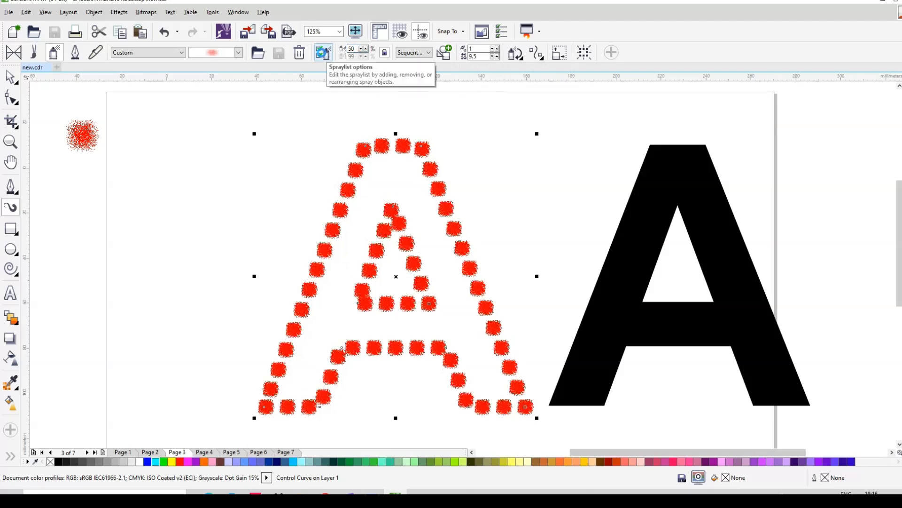
# Step: Set the size of the sprayed objects along the left letter to 70%
pyautogui.doubleClick(354, 49)
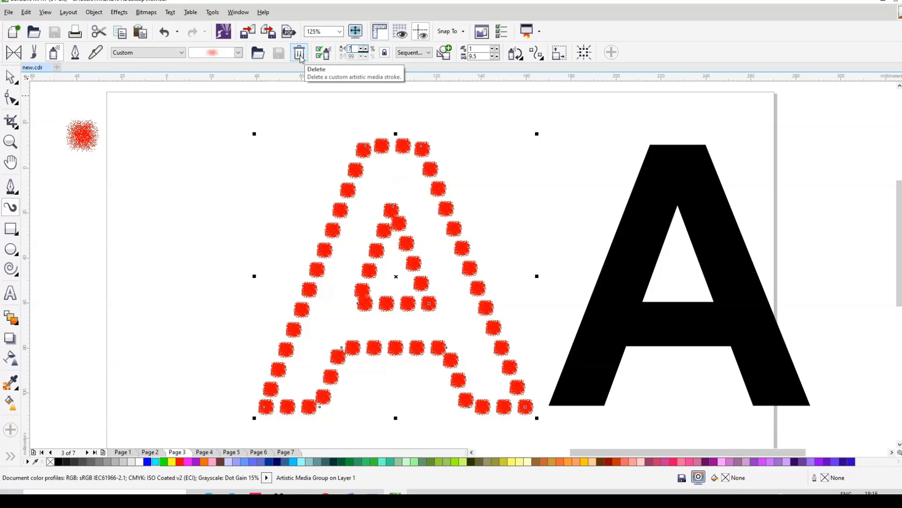
pyautogui.write('70')
pyautogui.press('Return')
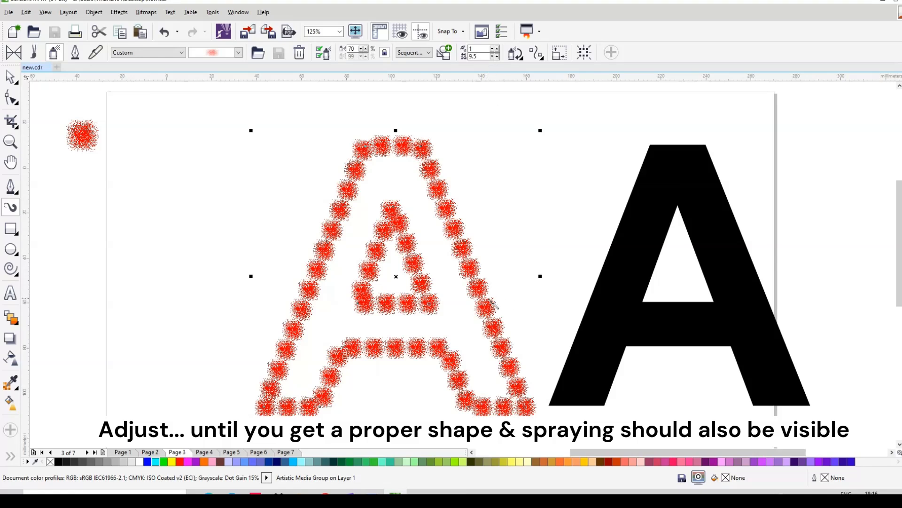
# Step: Try wider image spacings of 9.6, 9.7 and 10.0 for the spray along the left letter
pyautogui.click(495, 57)
pyautogui.write('9')
pyautogui.press('Return')
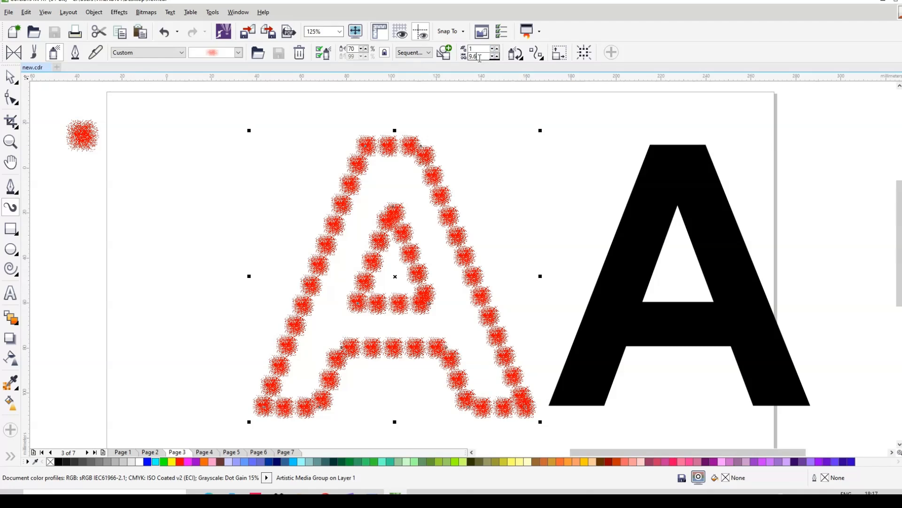
pyautogui.write('7')
pyautogui.press('Return')
pyautogui.moveTo(487, 56); pyautogui.dragTo(450, 63)
pyautogui.write('9.7')
pyautogui.press('Return')
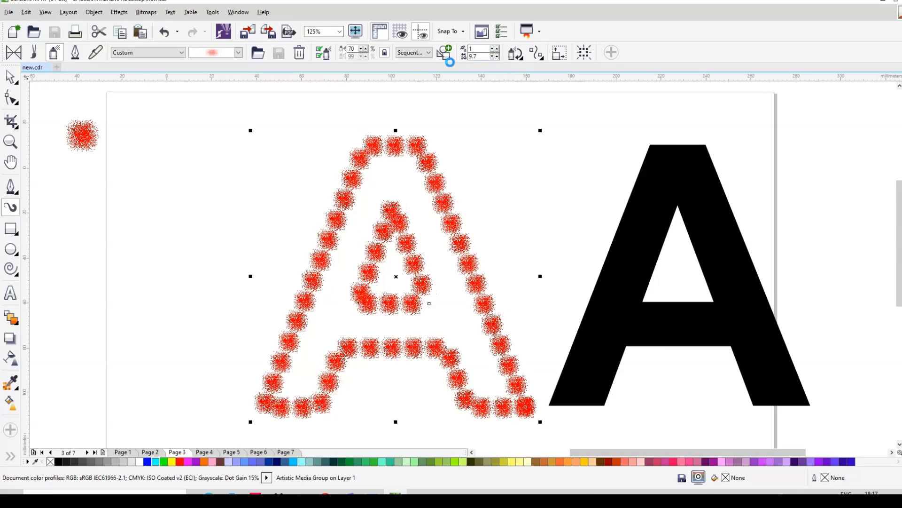
pyautogui.click(496, 54)
pyautogui.click(496, 54)
pyautogui.click(496, 54)
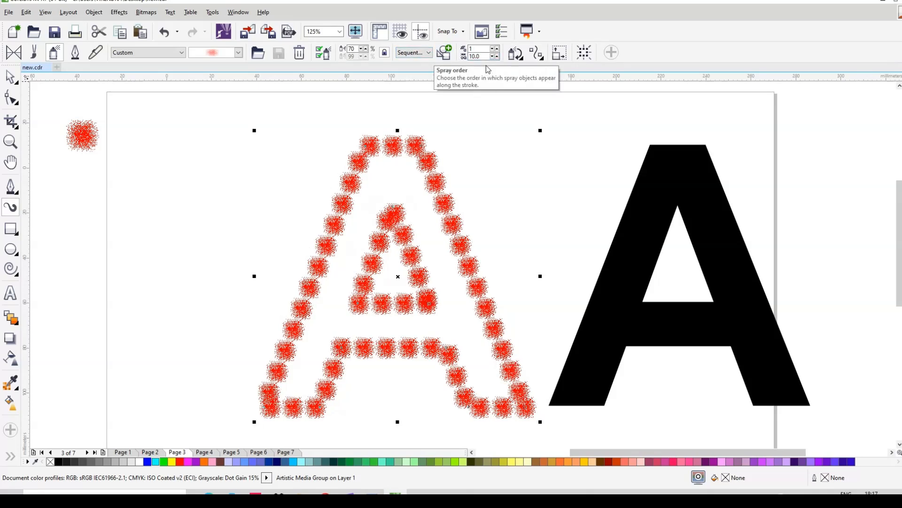
# Step: Tighten the image spacing of the spray along the left letter to 7.8, trying 8.0 and 7.9 as well
pyautogui.moveTo(487, 57); pyautogui.dragTo(446, 57)
pyautogui.write('8')
pyautogui.press('Return')
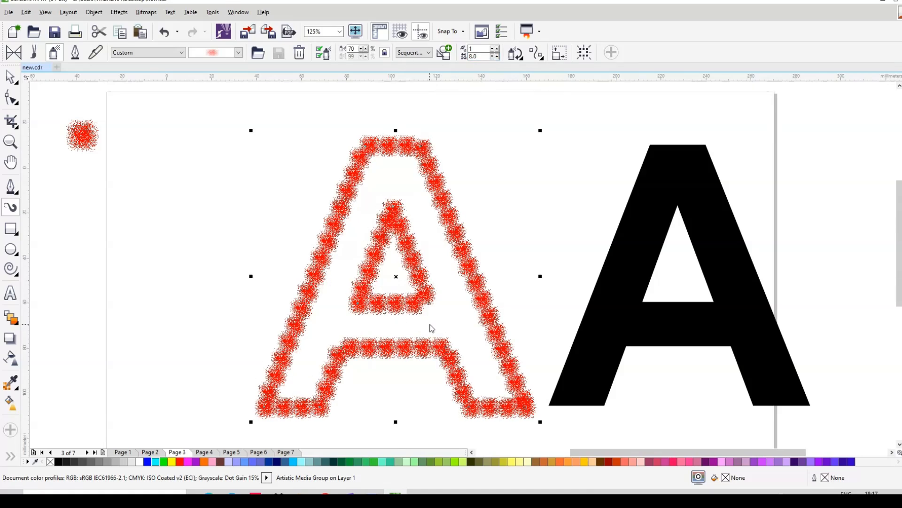
pyautogui.click(11, 77)
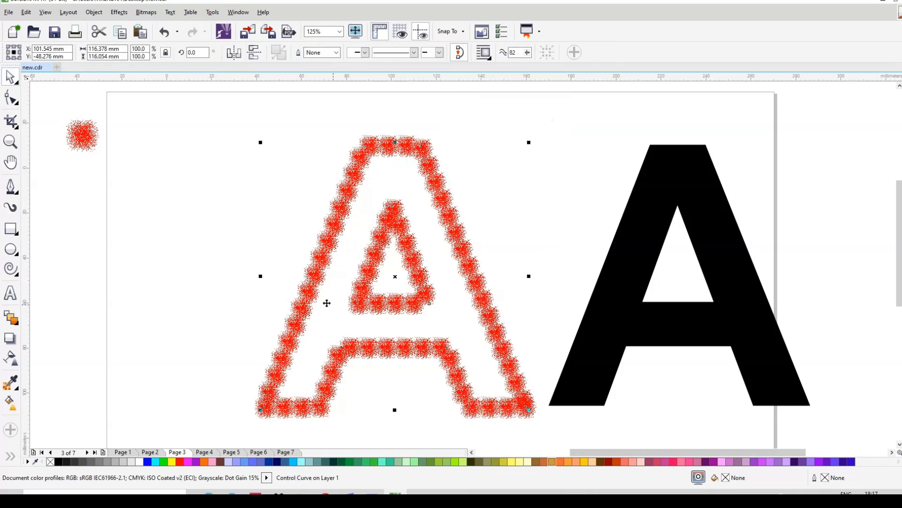
pyautogui.click(11, 206)
pyautogui.click(477, 56)
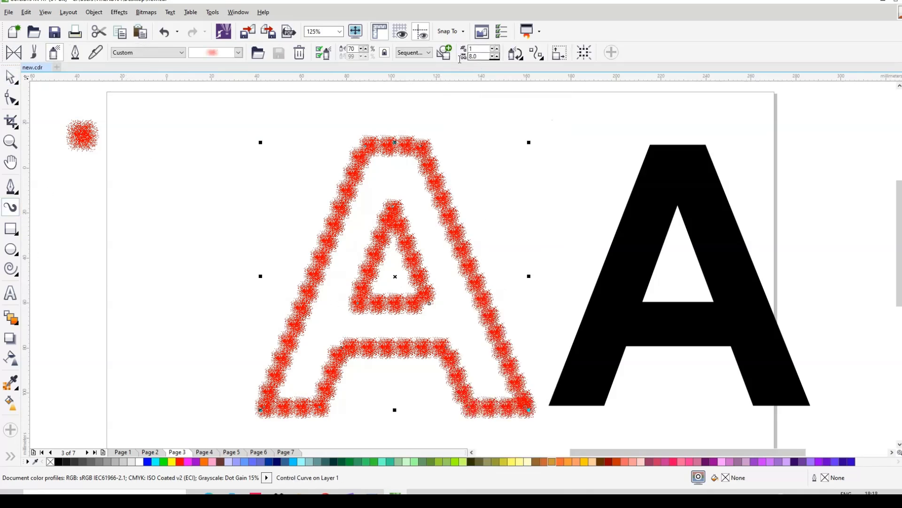
pyautogui.write('7.9')
pyautogui.press('Return')
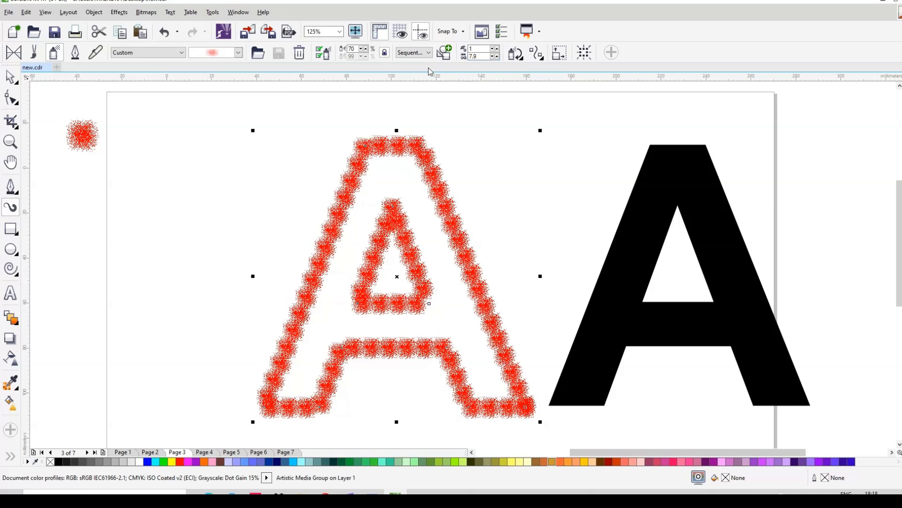
pyautogui.press('BackSpace')
pyautogui.press('BackSpace')
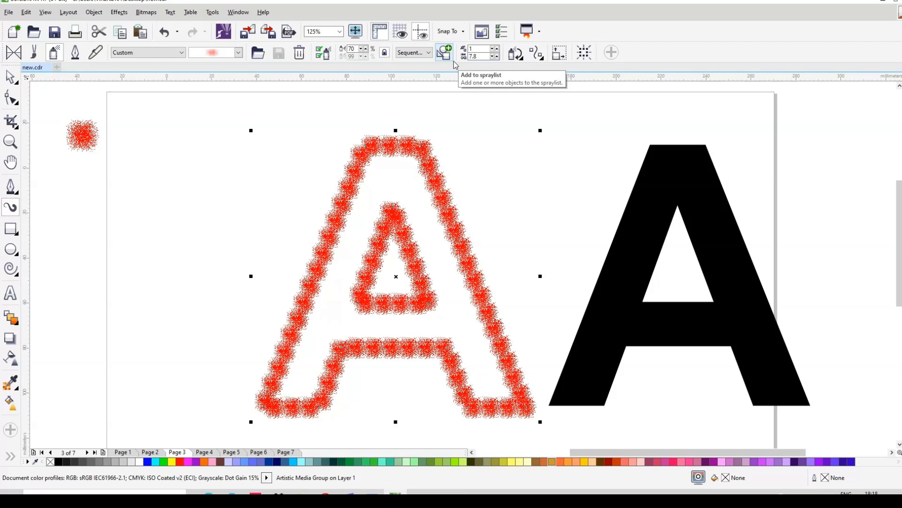
# Step: Break the artistic media group apart and fill the left letter's curve with red (#FF0000)
pyautogui.click(10, 76)
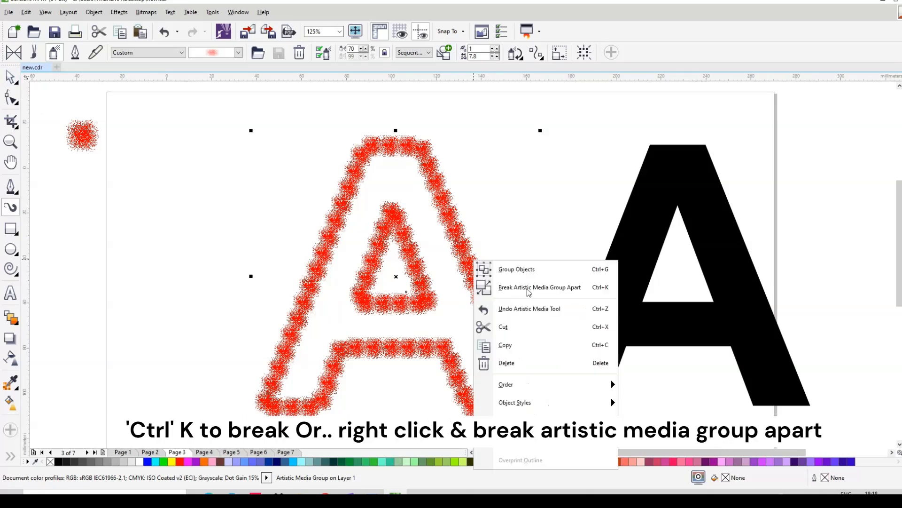
pyautogui.click(528, 287)
pyautogui.click(442, 266)
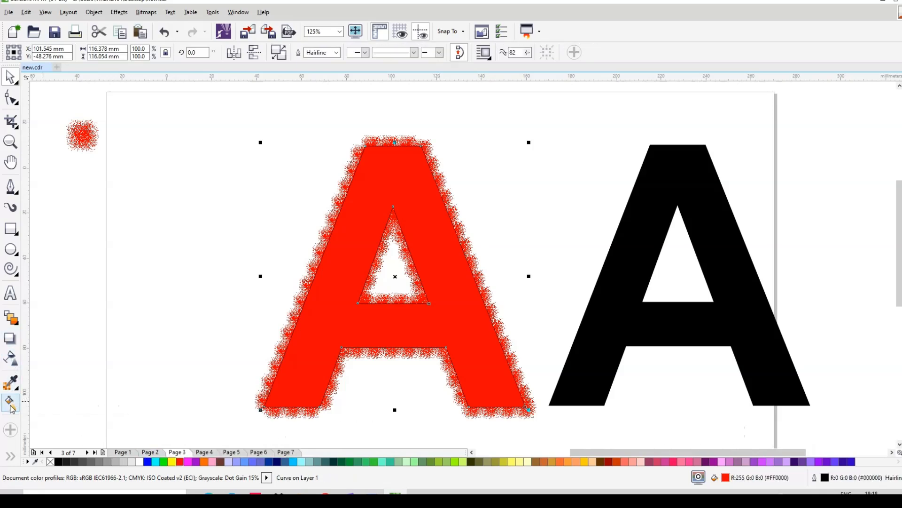
# Step: Apply a linear fountain fill across the left letter from sky blue to red, stretching it over the letter's width
pyautogui.moveTo(337, 267); pyautogui.dragTo(446, 271)
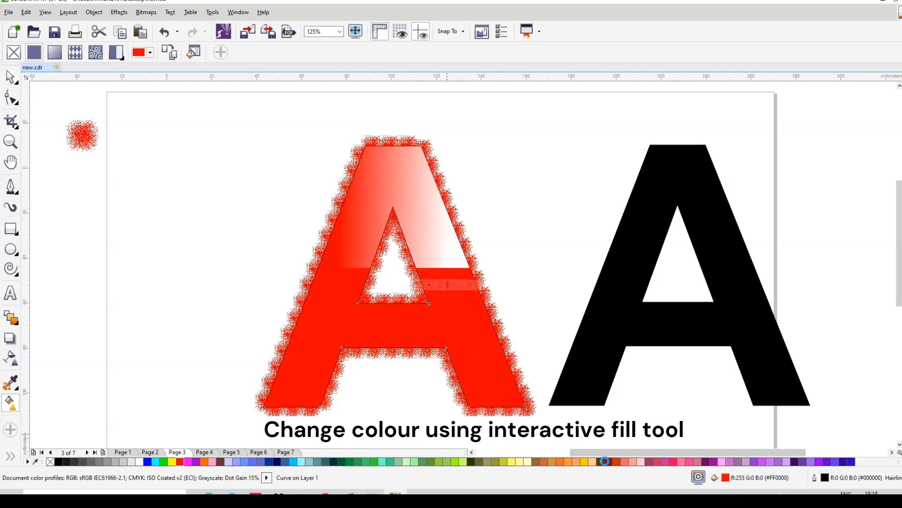
pyautogui.click(182, 462)
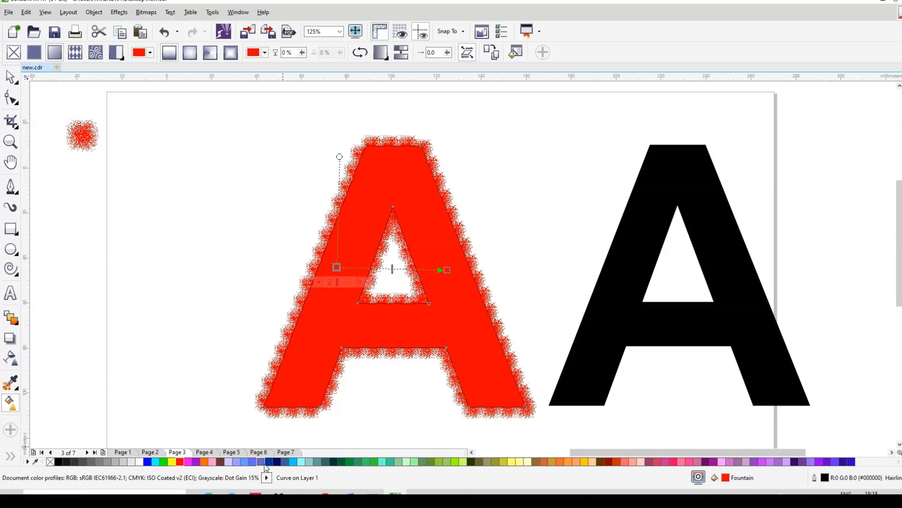
pyautogui.click(268, 462)
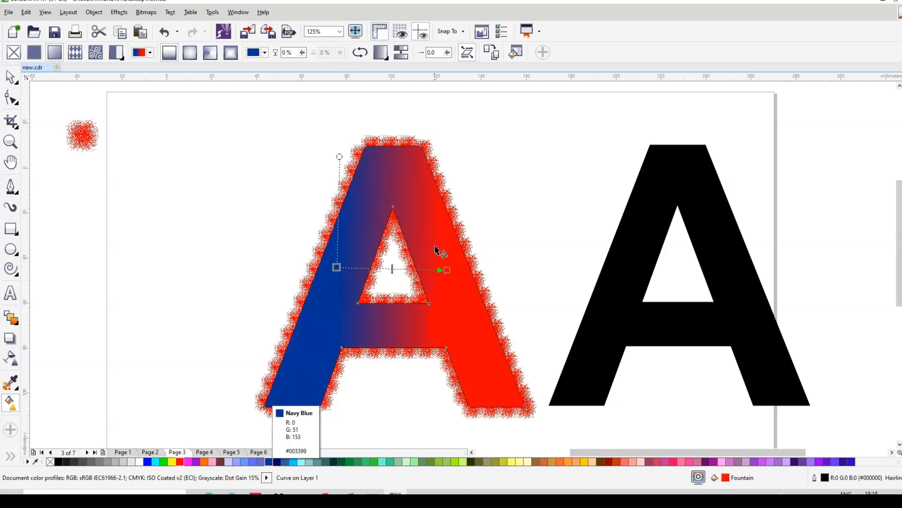
pyautogui.click(296, 462)
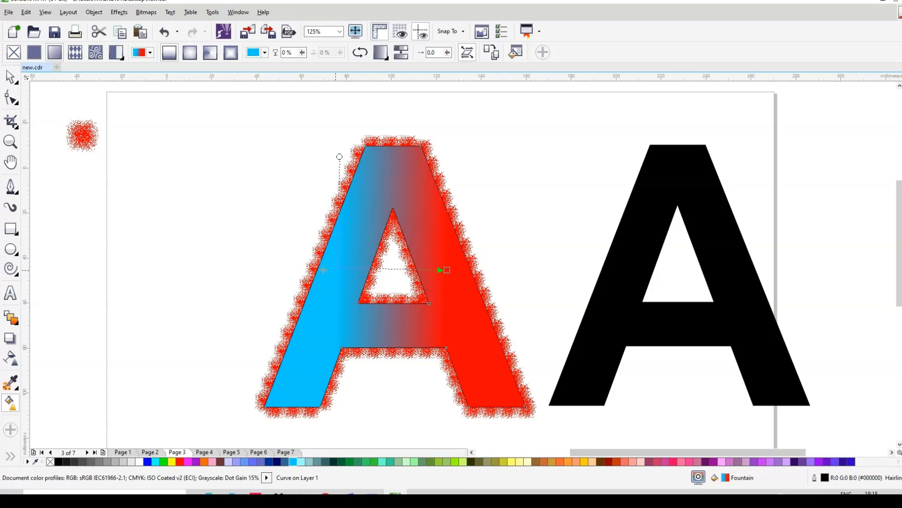
pyautogui.moveTo(446, 269); pyautogui.dragTo(463, 267)
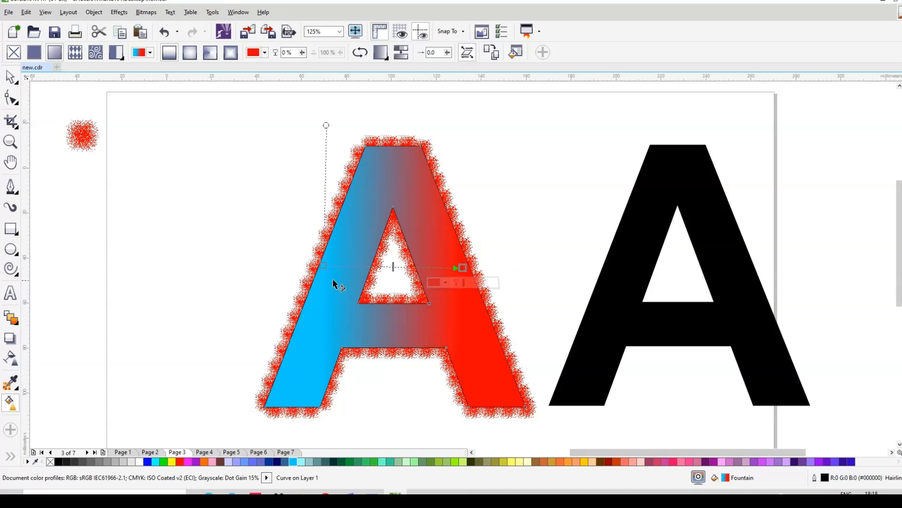
pyautogui.press('space')
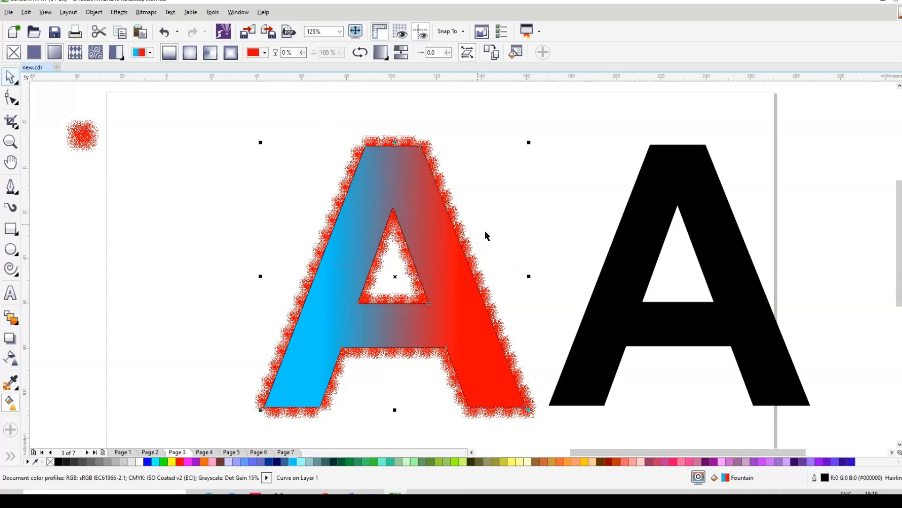
# Step: PowerClip the sprayed dots group inside the left letter A
pyautogui.click(468, 247)
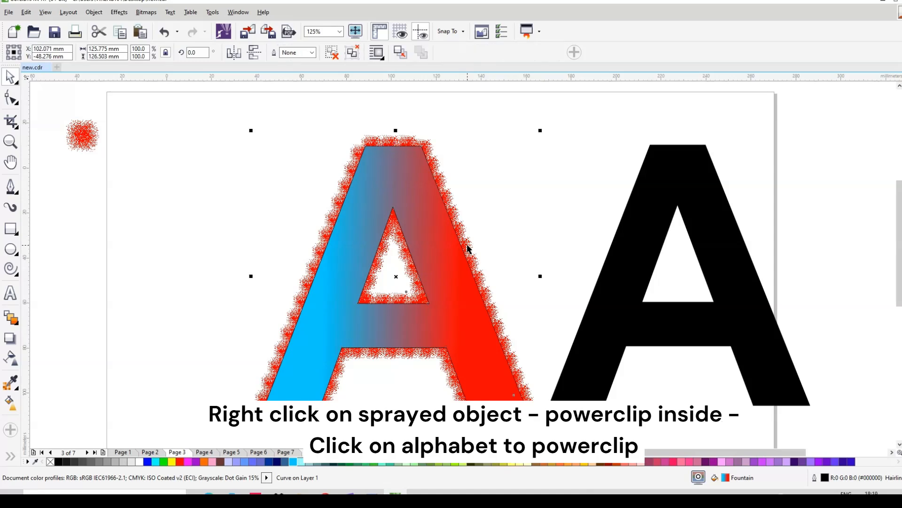
pyautogui.rightClick(467, 248)
pyautogui.click(486, 82)
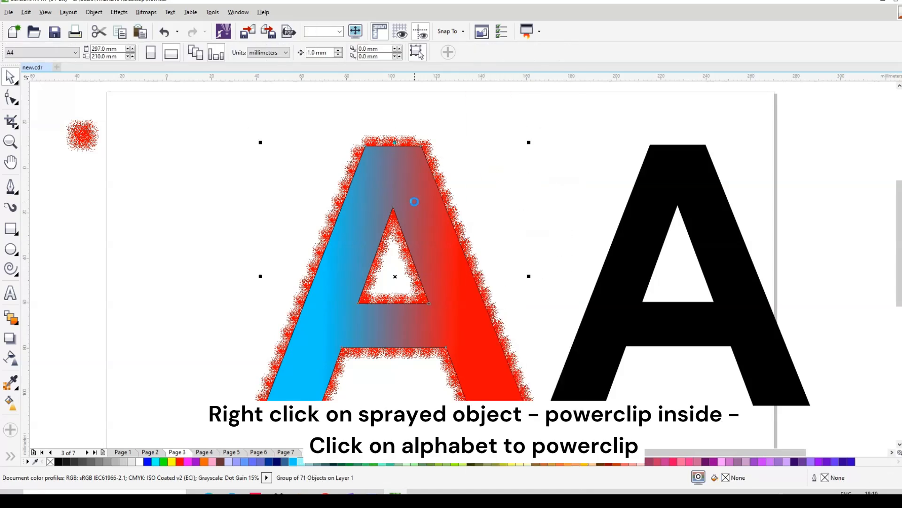
pyautogui.click(415, 205)
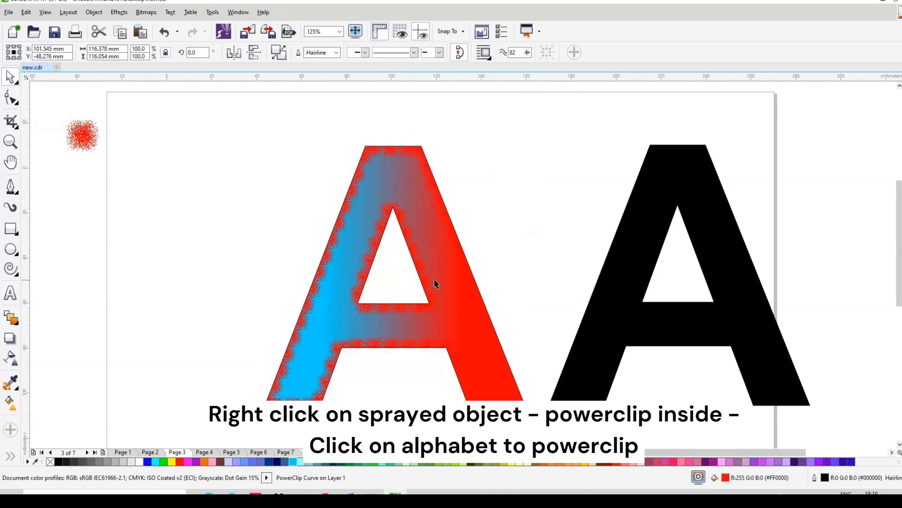
# Step: Recolor the left letter's fountain fill to run from Navy Blue at its start to cyan at its end
pyautogui.click(10, 401)
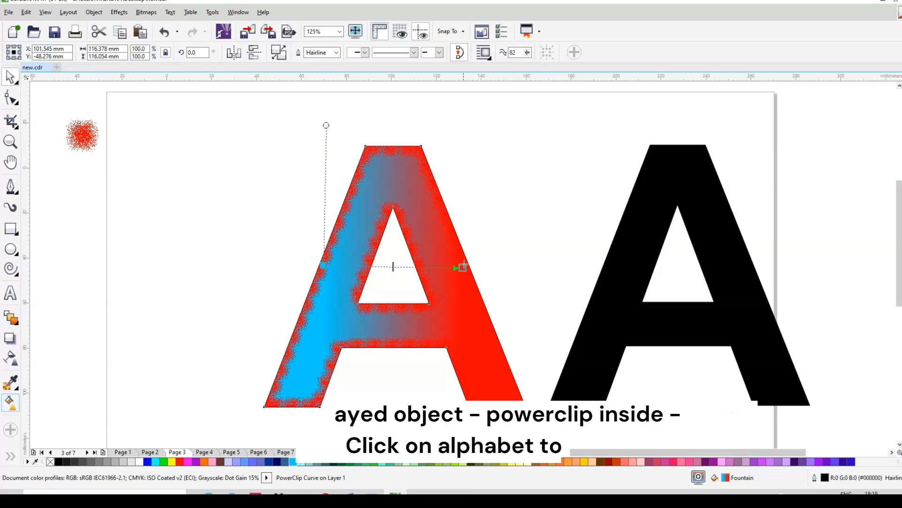
pyautogui.click(463, 268)
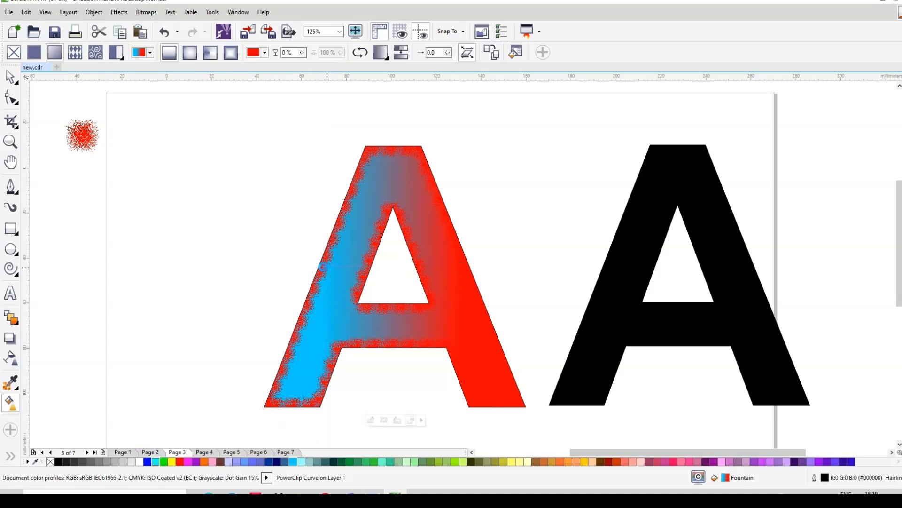
pyautogui.click(268, 461)
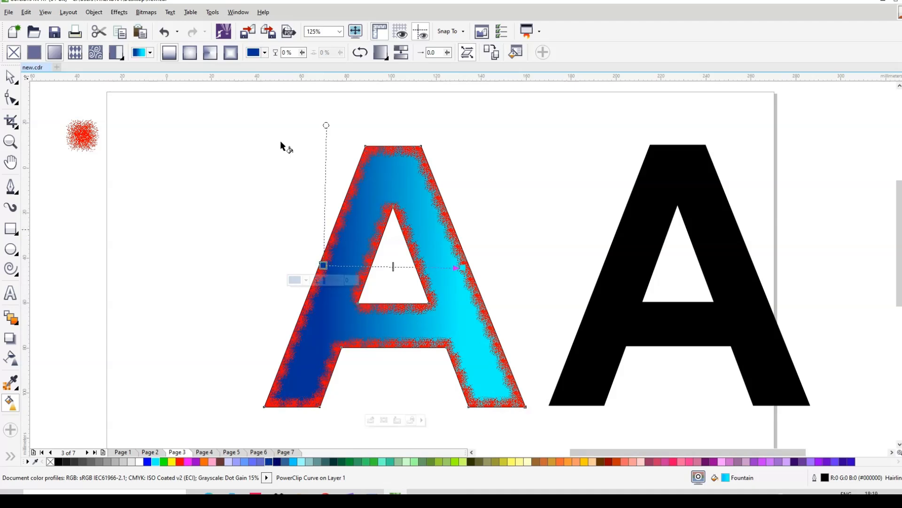
pyautogui.press('space')
# Step: Draw a rectangle about 145 × 136 mm covering the right letter A and fill it with black
pyautogui.click(634, 272)
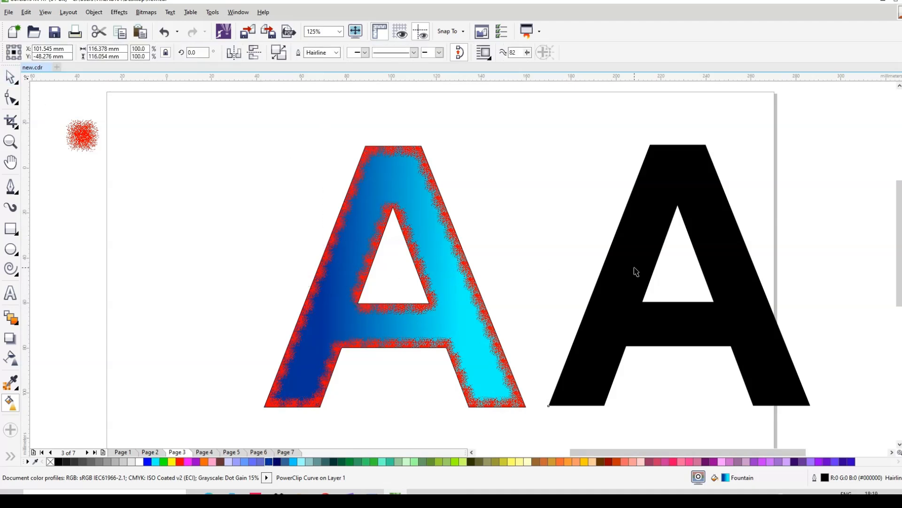
pyautogui.press('space')
pyautogui.moveTo(522, 126); pyautogui.dragTo(849, 431)
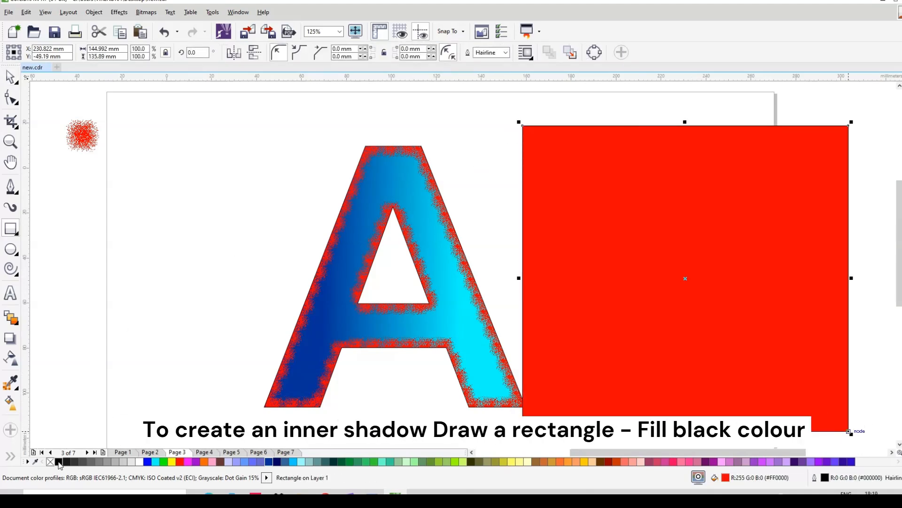
pyautogui.click(58, 461)
# Step: Bring the right letter A in front of the black rectangle and fill it with bright green (#99FF00)
pyautogui.press('space')
pyautogui.moveTo(582, 238); pyautogui.dragTo(843, 410)
pyautogui.hotkey('shift', 'pageup')
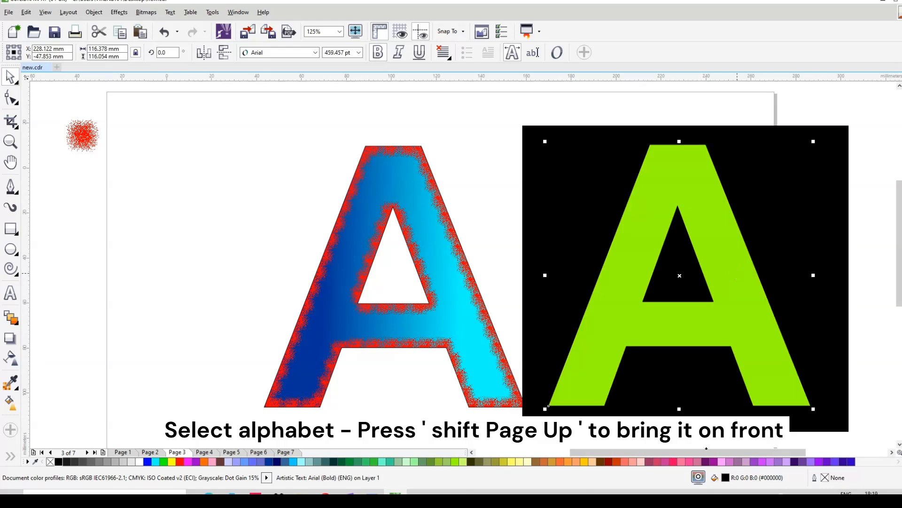
# Step: Align the centers of the green letter A and the black rectangle horizontally and vertically
pyautogui.moveTo(683, 451); pyautogui.dragTo(713, 451)
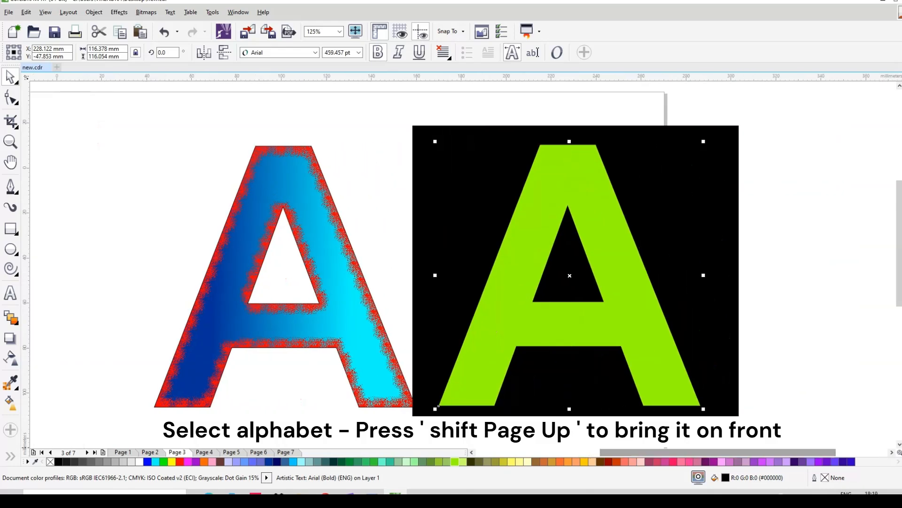
pyautogui.keyDown('shift'); pyautogui.click(705, 304); pyautogui.keyUp('shift')
pyautogui.press('c')
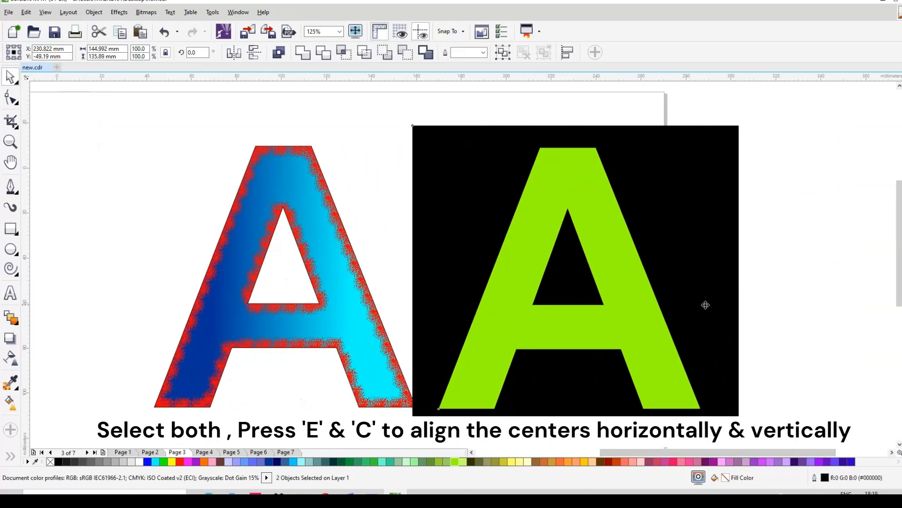
pyautogui.press('e')
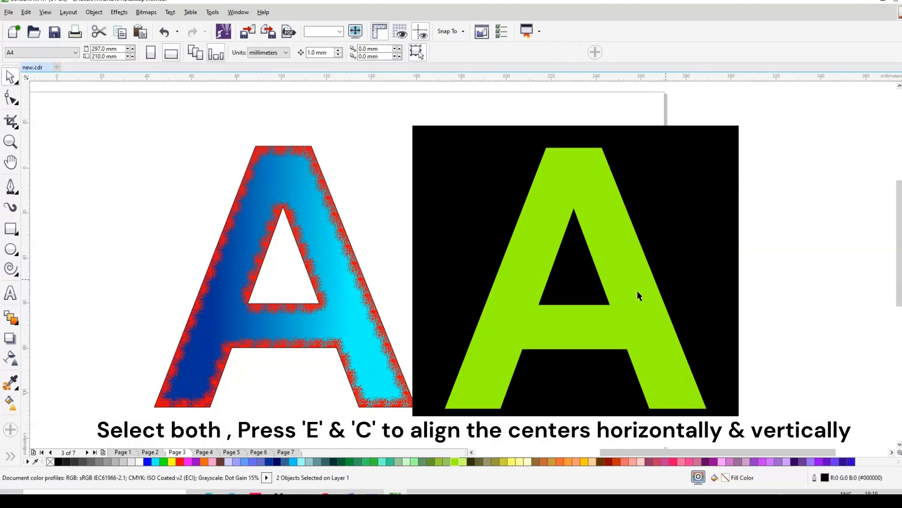
# Step: Enlarge the black rectangle about its center to about 156 × 146 mm and cut the letter out of it with Back minus front
pyautogui.click(694, 268)
pyautogui.moveTo(743, 123); pyautogui.dragTo(758, 112)
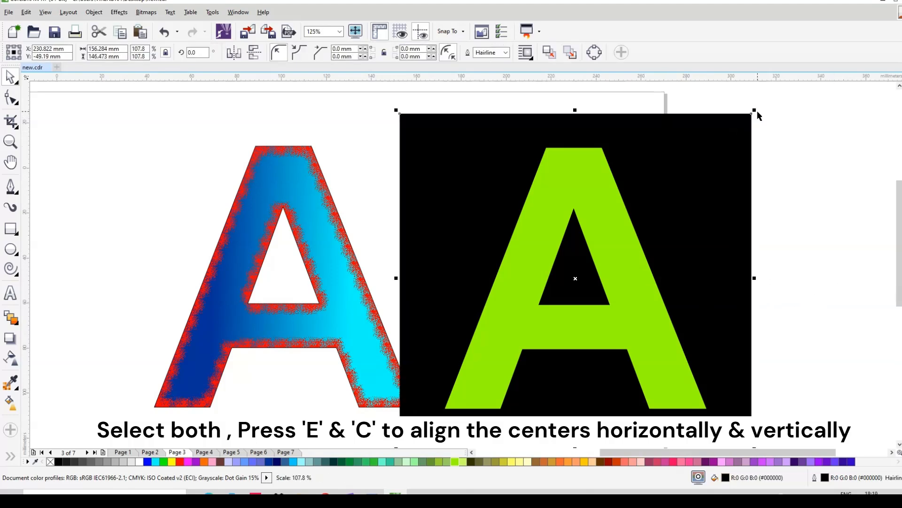
pyautogui.click(650, 303)
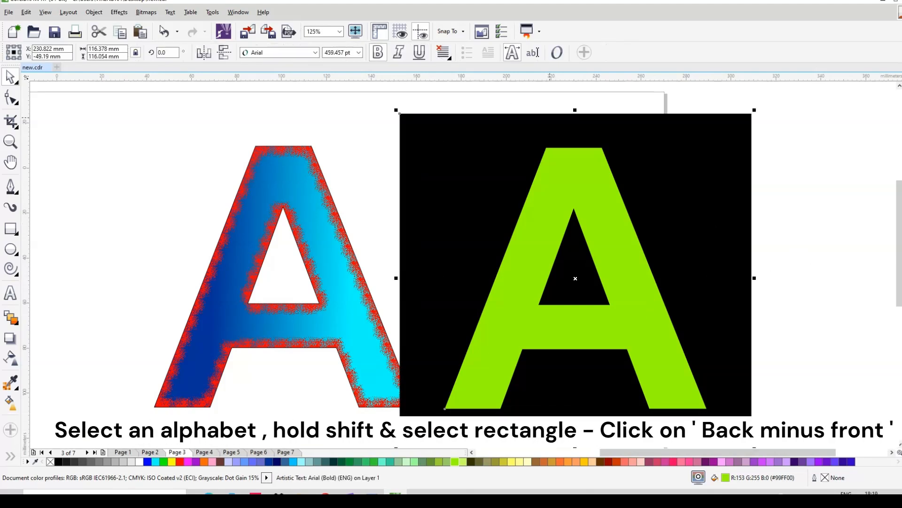
pyautogui.click(407, 52)
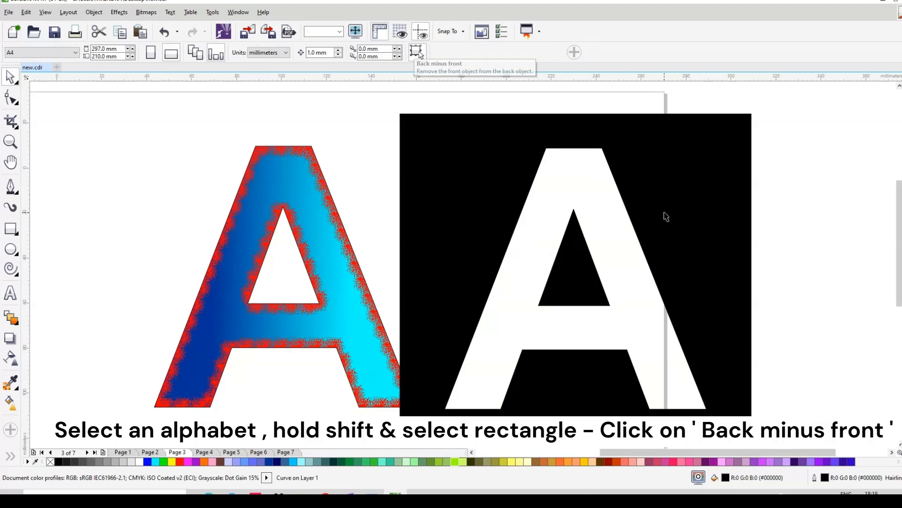
# Step: Convert the black cutout to a 300 dpi RGB Color (24-bit) bitmap with anti-aliasing and a transparent background
pyautogui.click(145, 12)
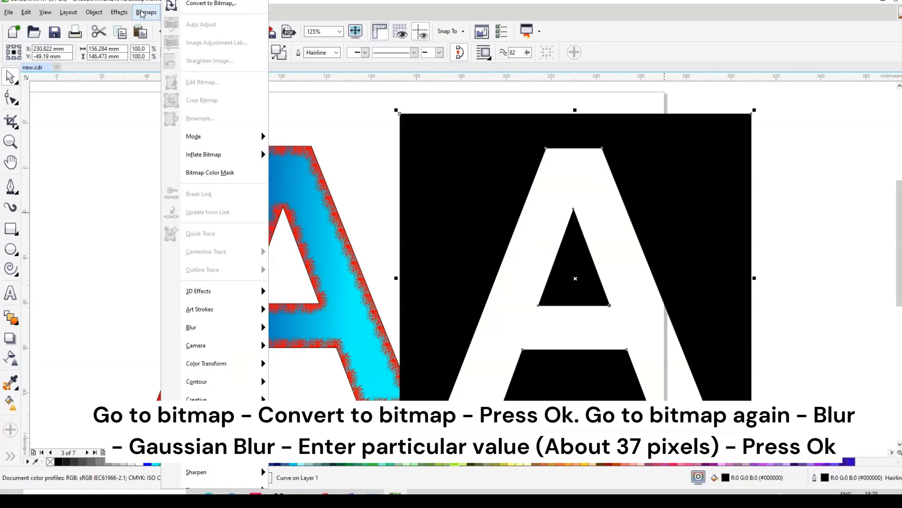
pyautogui.click(198, 7)
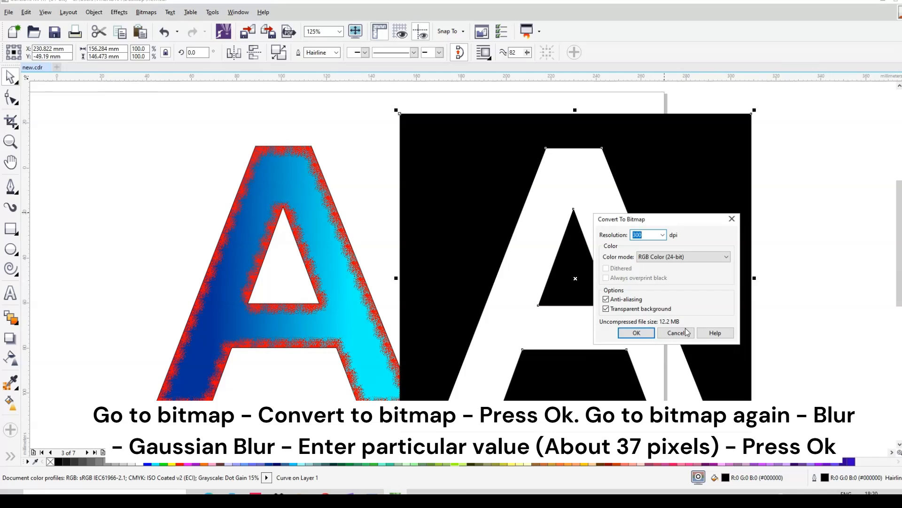
pyautogui.click(637, 333)
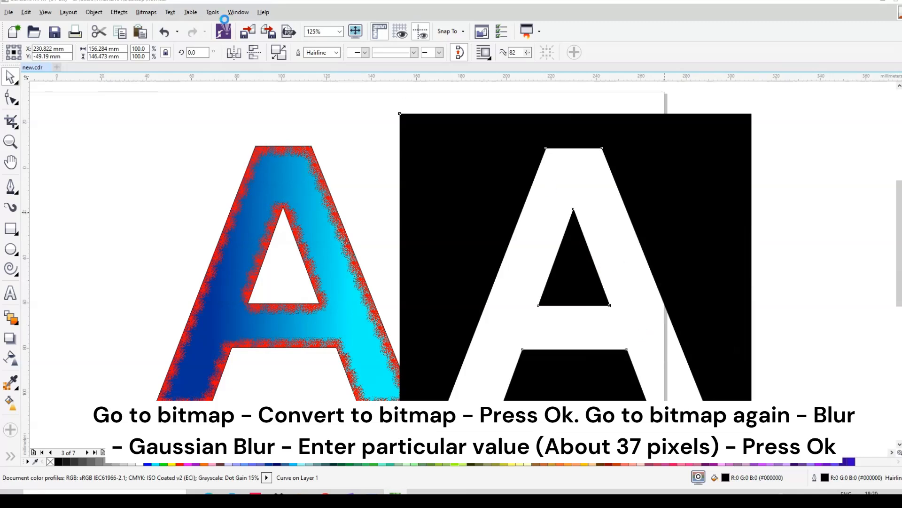
# Step: Apply a Gaussian Blur with a radius of 37 pixels to the black cutout bitmap
pyautogui.click(147, 12)
pyautogui.moveTo(218, 377)
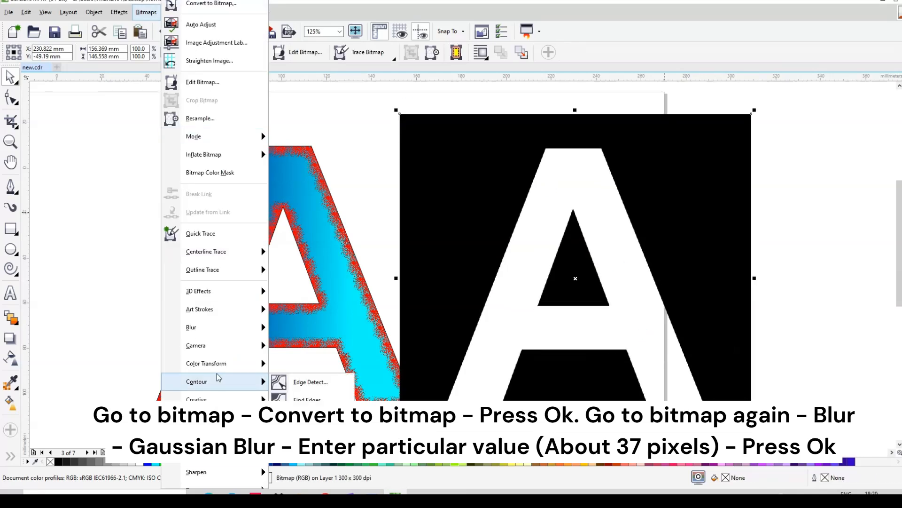
pyautogui.moveTo(217, 327)
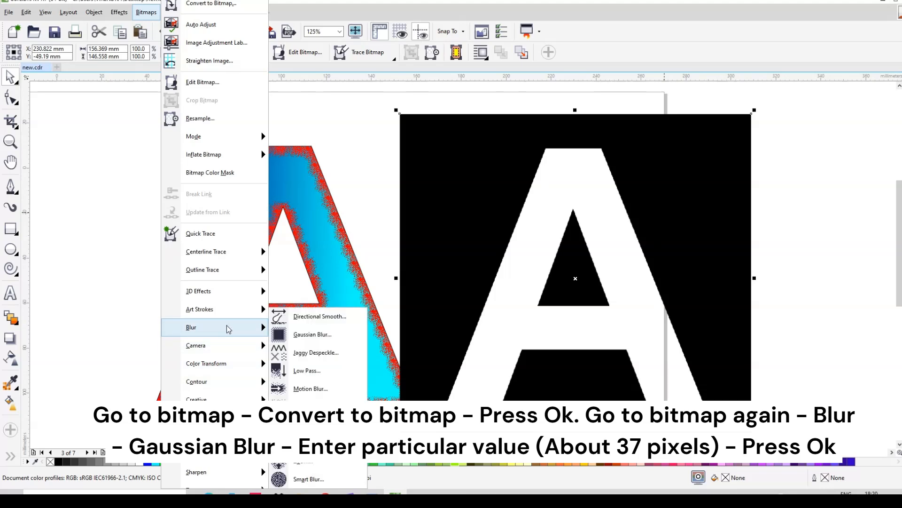
pyautogui.click(308, 331)
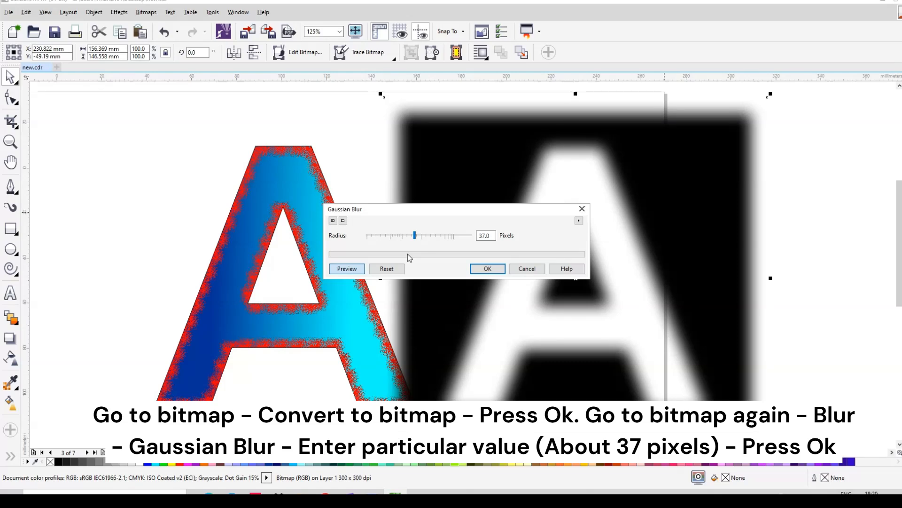
pyautogui.click(488, 269)
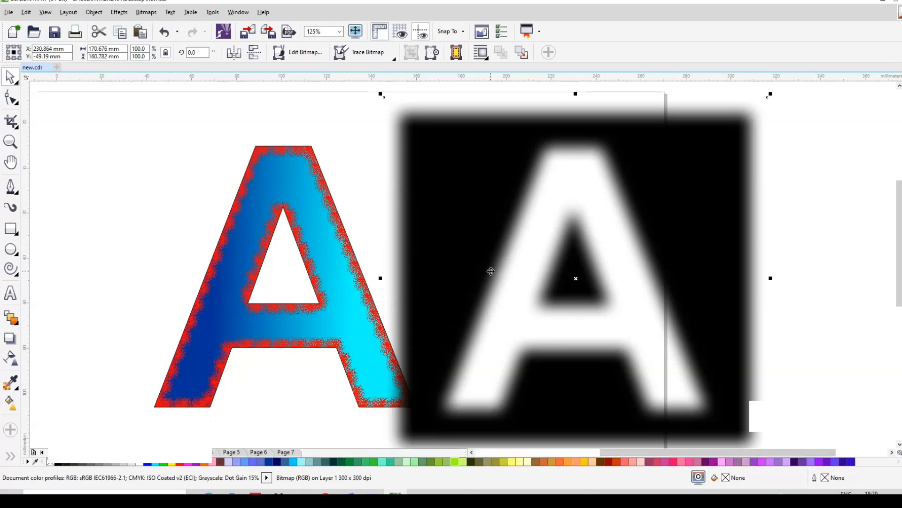
# Step: PowerClip the blurred cutout inside the gradient letter A and move its center onto the letter's center within the clip contents
pyautogui.rightClick(476, 188)
pyautogui.click(505, 42)
pyautogui.click(276, 182)
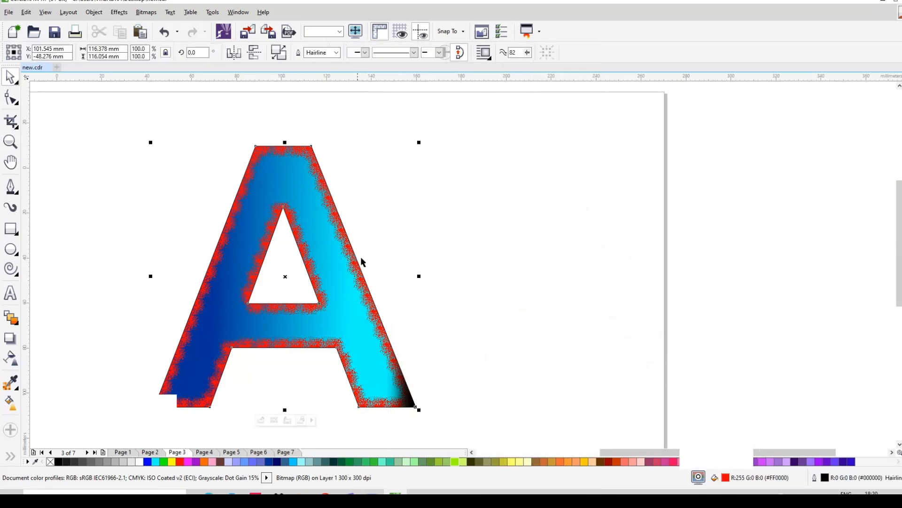
pyautogui.keyDown('ctrl'); pyautogui.click(351, 310); pyautogui.keyUp('ctrl')
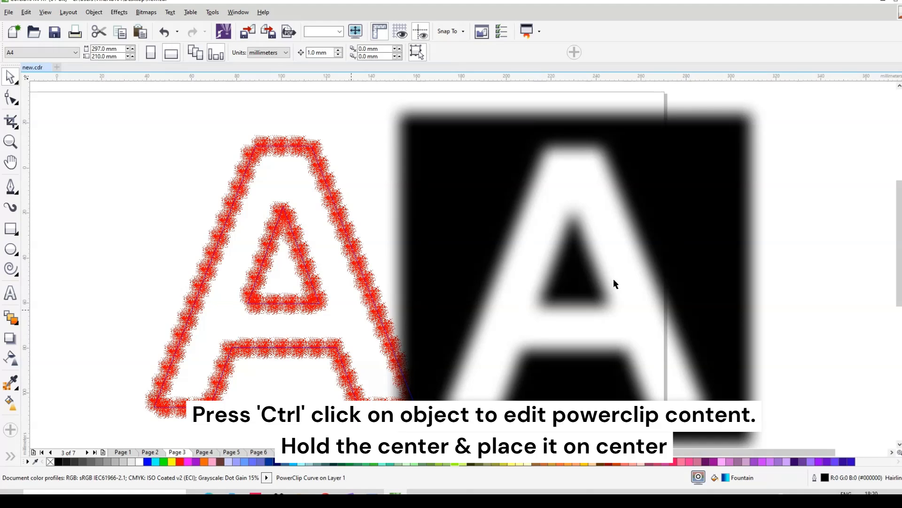
pyautogui.moveTo(295, 278)
pyautogui.mouseDown()
pyautogui.moveTo(280, 264)
pyautogui.moveTo(285, 276)
pyautogui.mouseUp()
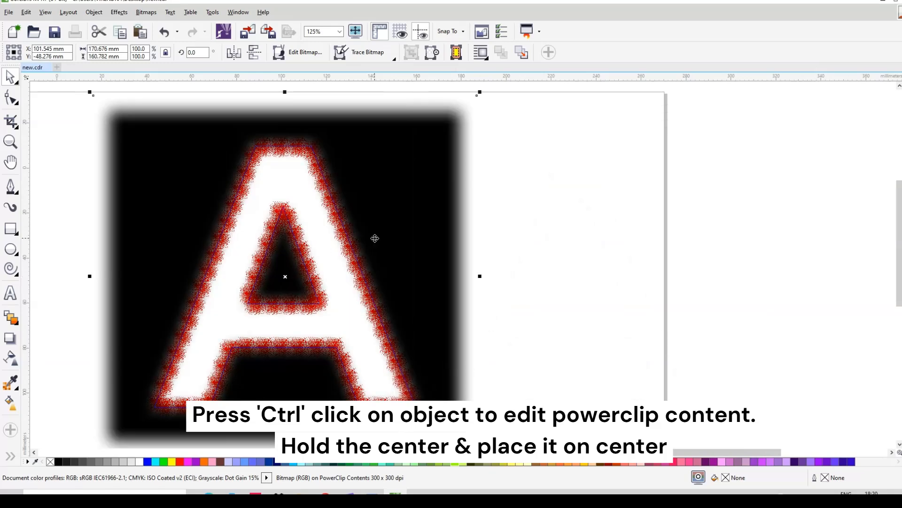
# Step: Nudge the blurred cutout 3 mm left and 3 mm down inside the PowerClip and finish editing the contents
pyautogui.press('Left')
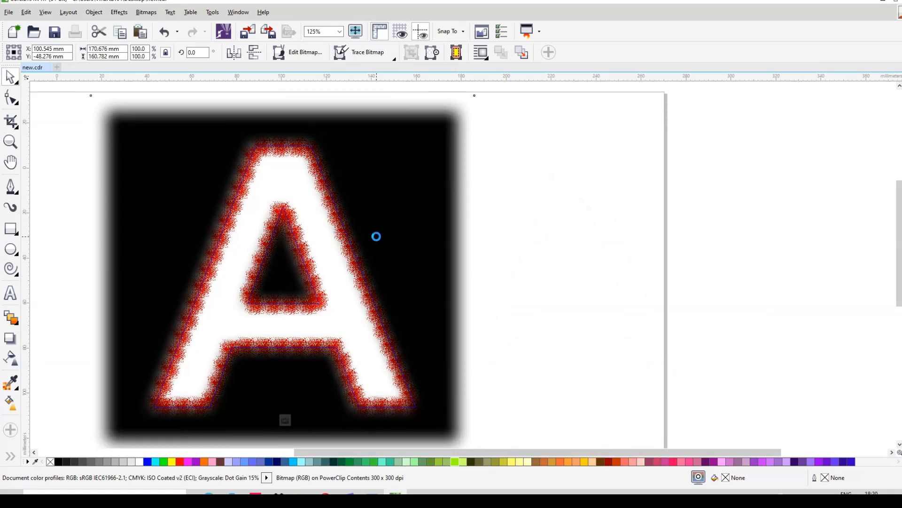
pyautogui.press('Left')
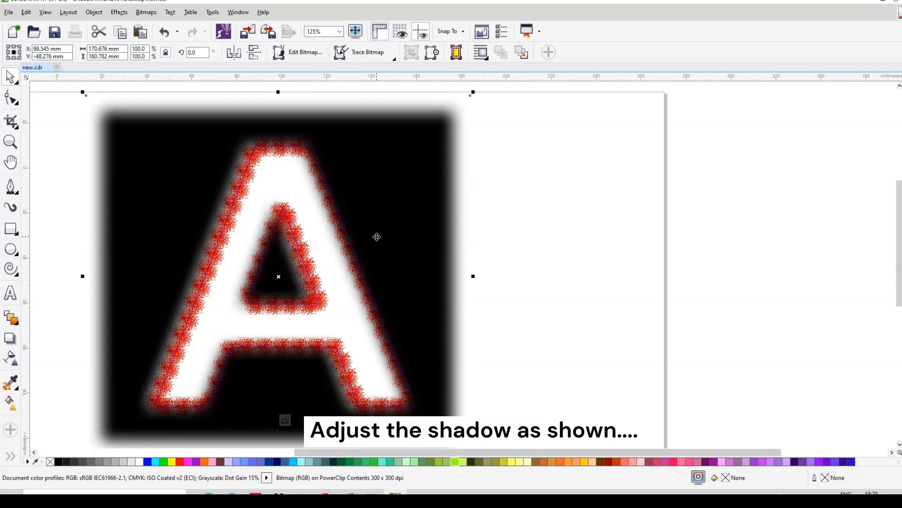
pyautogui.press('Down')
pyautogui.press('Down')
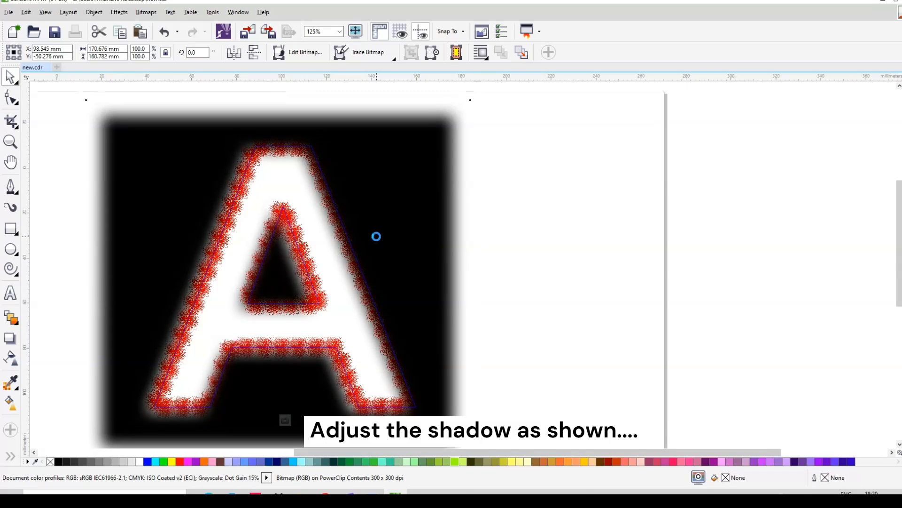
pyautogui.press('Down')
pyautogui.keyDown('ctrl'); pyautogui.click(561, 232); pyautogui.keyUp('ctrl')
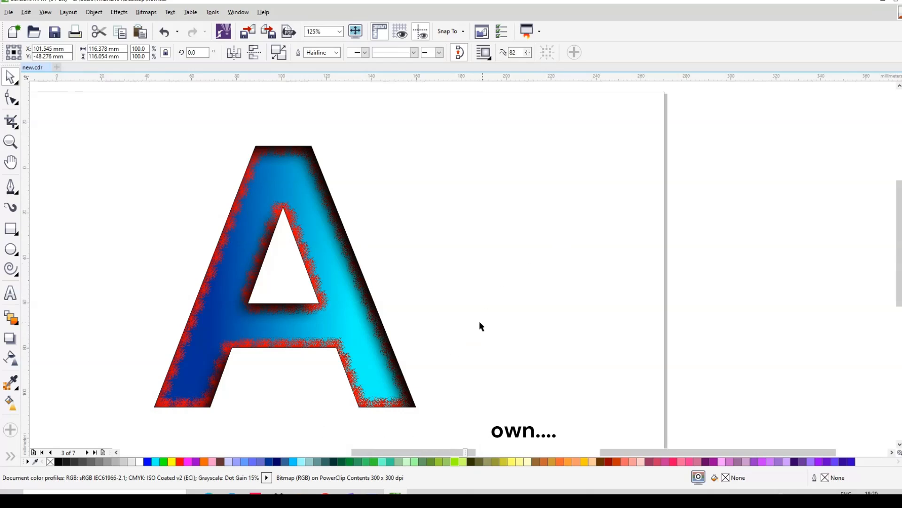
# Step: Reopen the letter's PowerClip contents and shift the blurred cutout another 3 mm left and 3 mm down to thicken the shadow
pyautogui.click(464, 324)
pyautogui.click(344, 312)
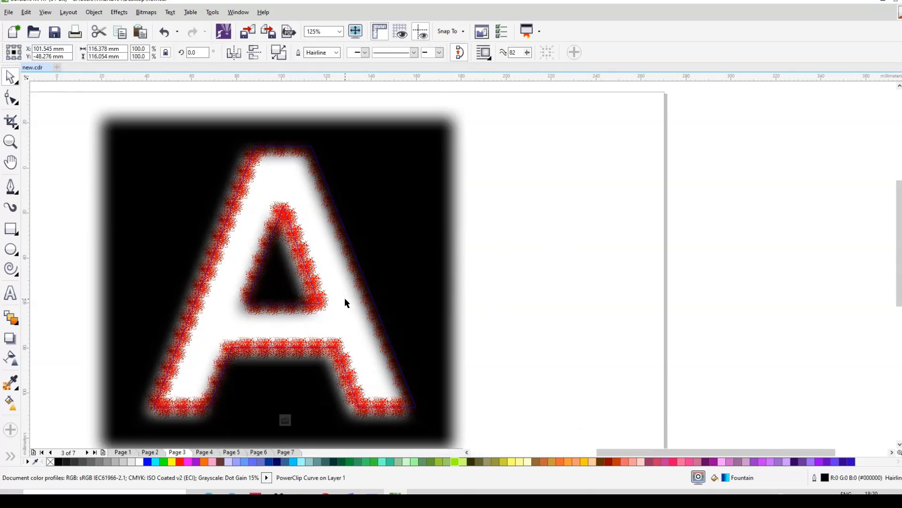
pyautogui.press('Left')
pyautogui.press('Left')
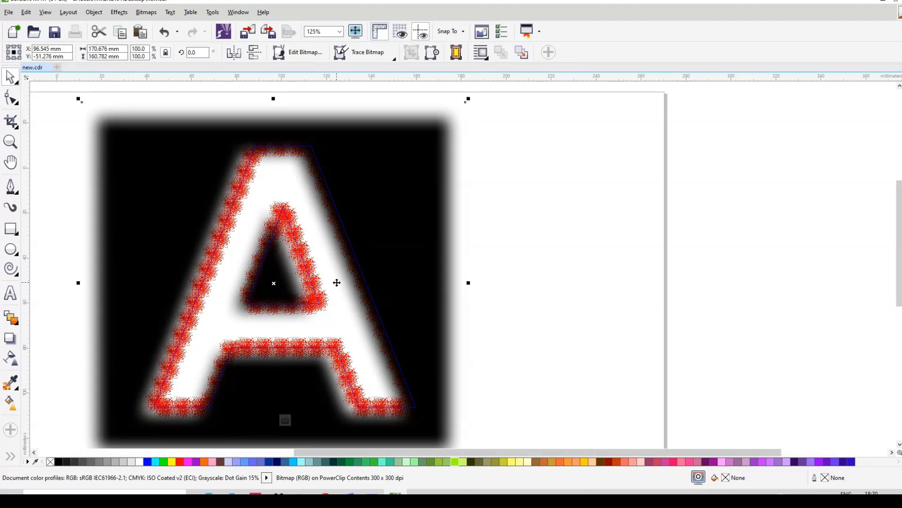
pyautogui.press('Left')
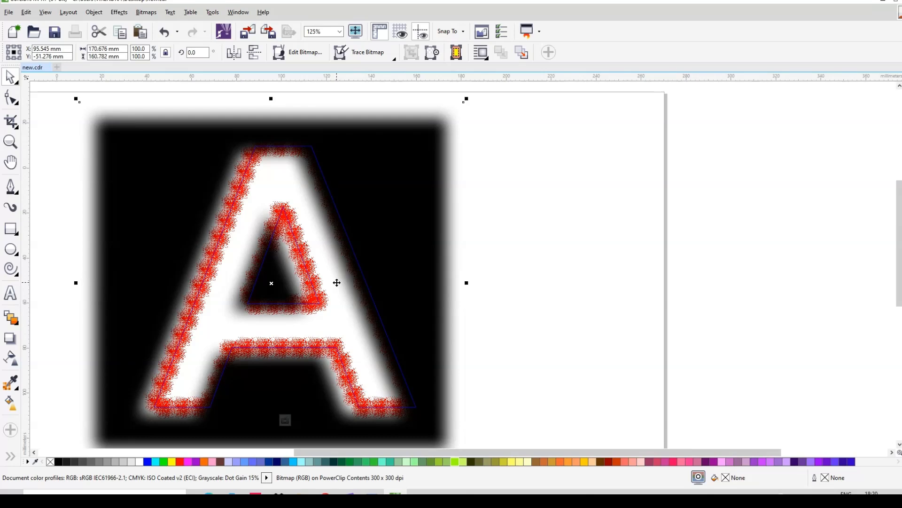
pyautogui.press('Down')
pyautogui.press('Down')
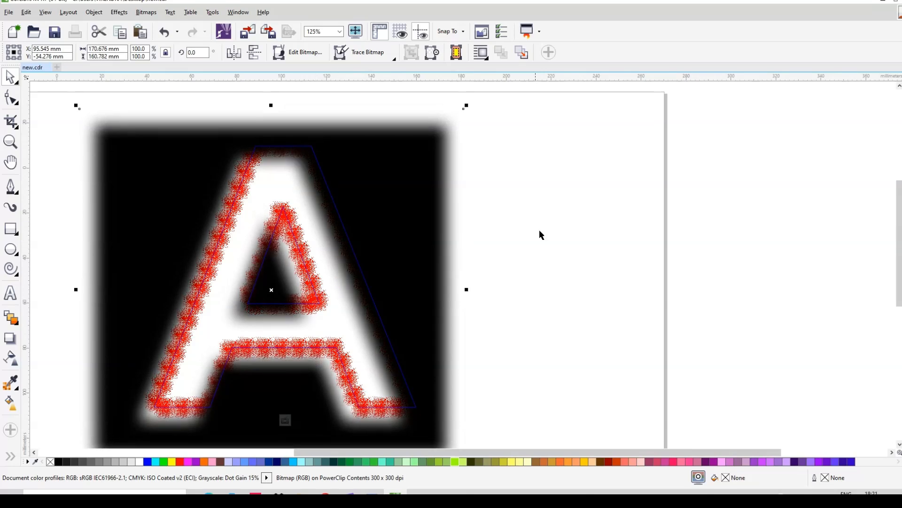
pyautogui.keyDown('ctrl'); pyautogui.click(551, 234); pyautogui.keyUp('ctrl')
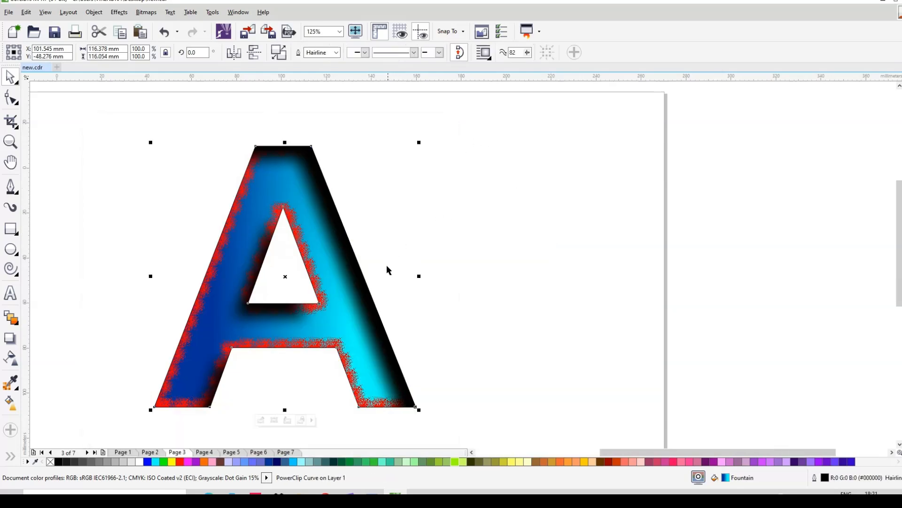
# Step: Send the blurred cutout behind the red sprayed edges within the letter's PowerClip contents
pyautogui.scroll(4, 353, 270)
pyautogui.scroll(-4, 353, 256)
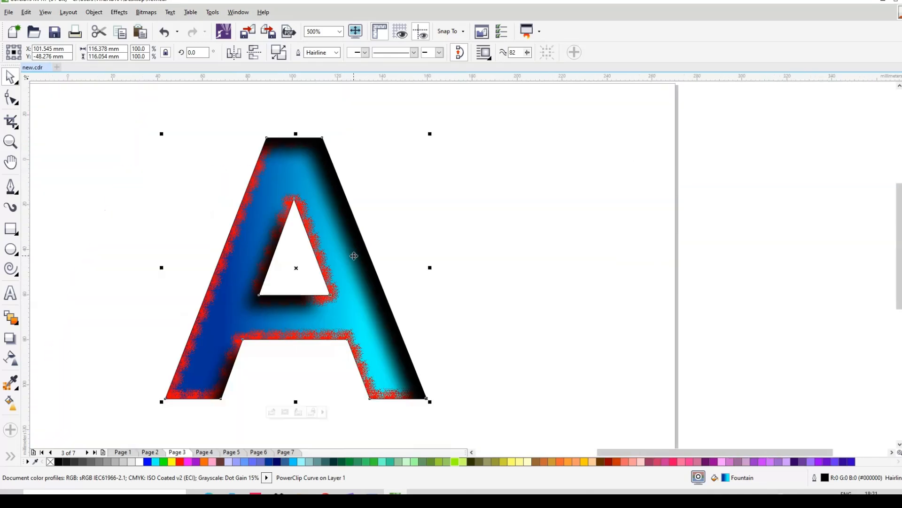
pyautogui.keyDown('ctrl'); pyautogui.click(351, 265); pyautogui.keyUp('ctrl')
pyautogui.click(428, 240)
pyautogui.hotkey('shift', 'pagedown')
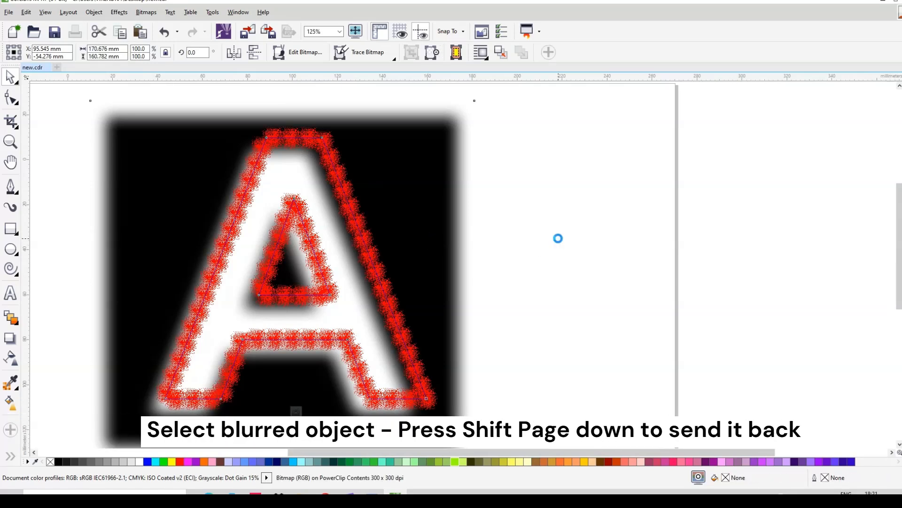
pyautogui.keyDown('ctrl'); pyautogui.click(558, 238); pyautogui.keyUp('ctrl')
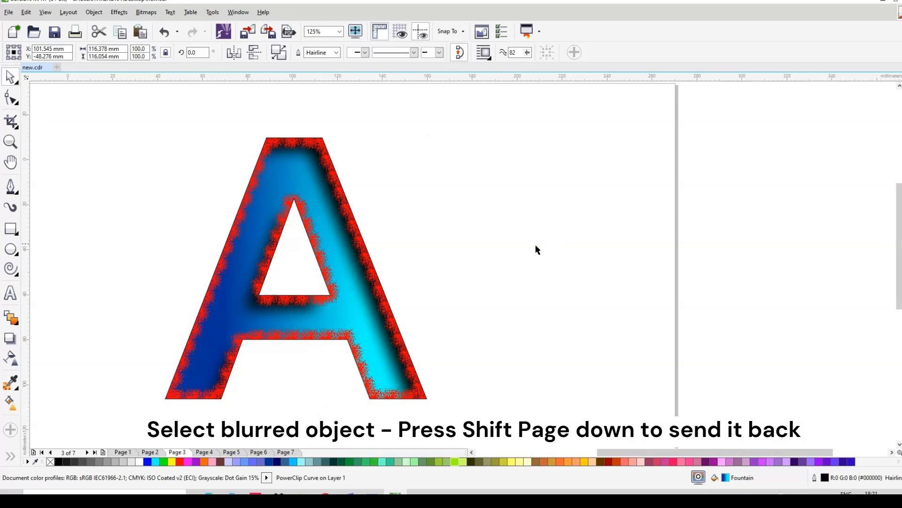
# Step: Move the finished letter A about 57 mm right and 5 mm up, and remove its outline
pyautogui.click(543, 246)
pyautogui.moveTo(336, 308); pyautogui.dragTo(467, 293)
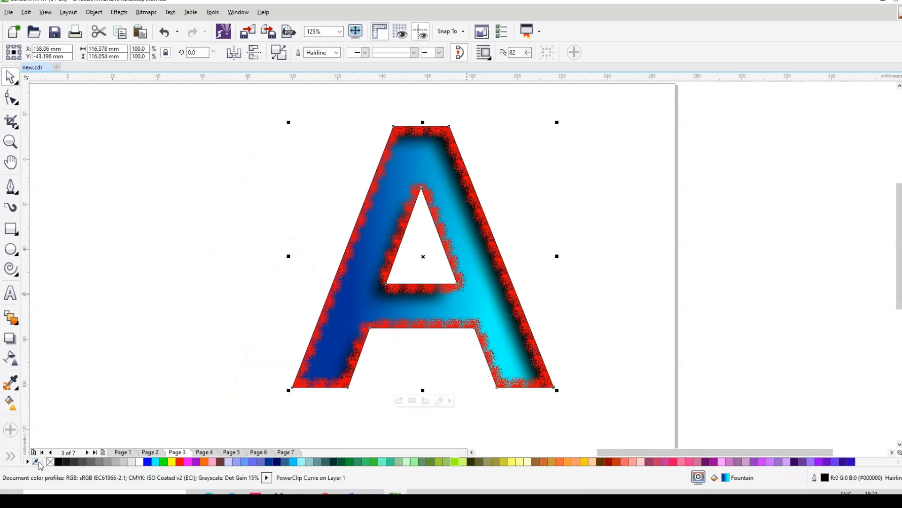
pyautogui.rightClick(50, 461)
pyautogui.scroll(1, 419, 209)
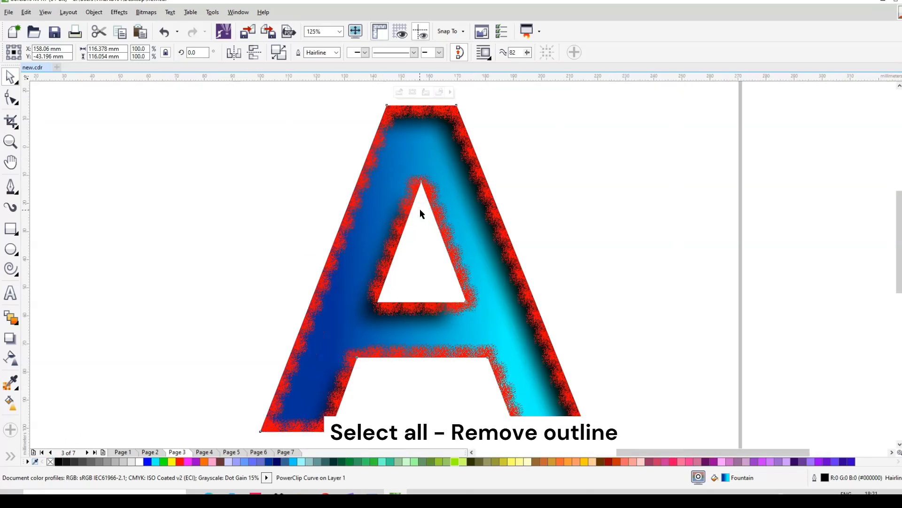
pyautogui.click(625, 170)
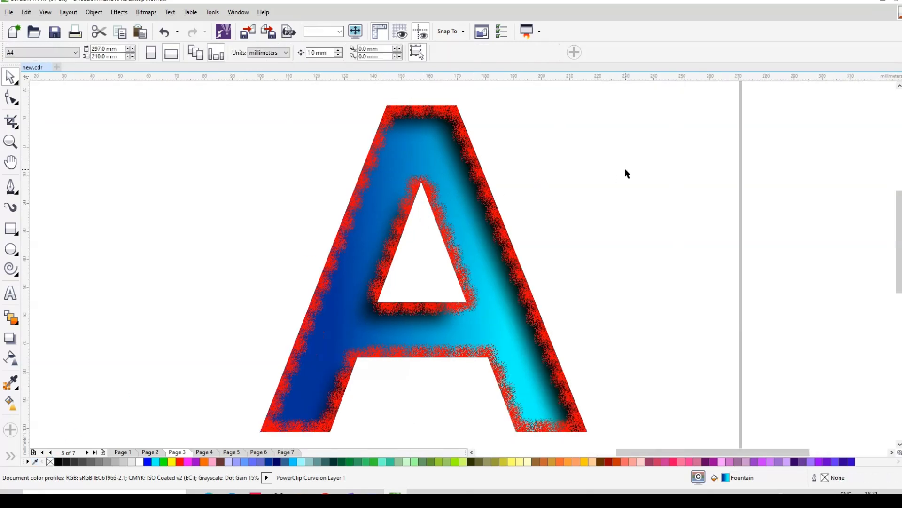
# Step: Delete the leftover red spray bitmap lying outside the page
pyautogui.scroll(-1, 622, 169)
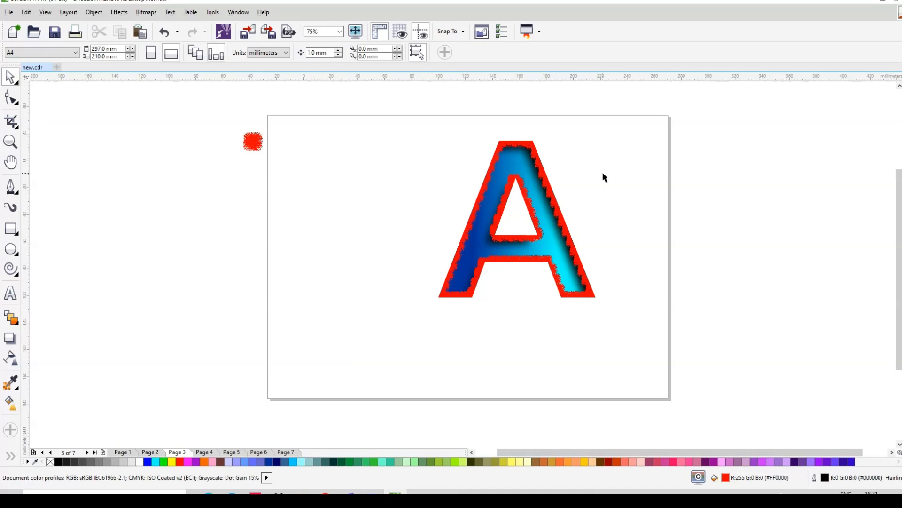
pyautogui.moveTo(238, 123); pyautogui.dragTo(282, 186)
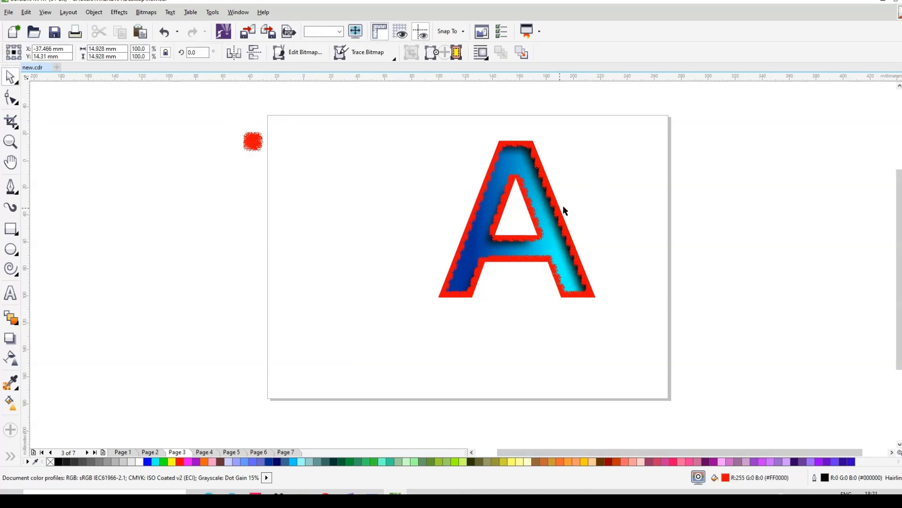
pyautogui.press('Delete')
pyautogui.scroll(1, 588, 194)
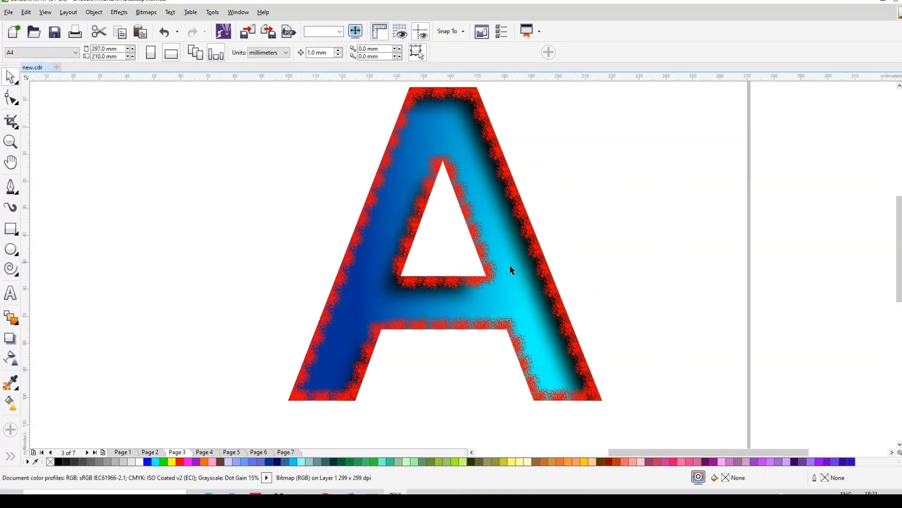